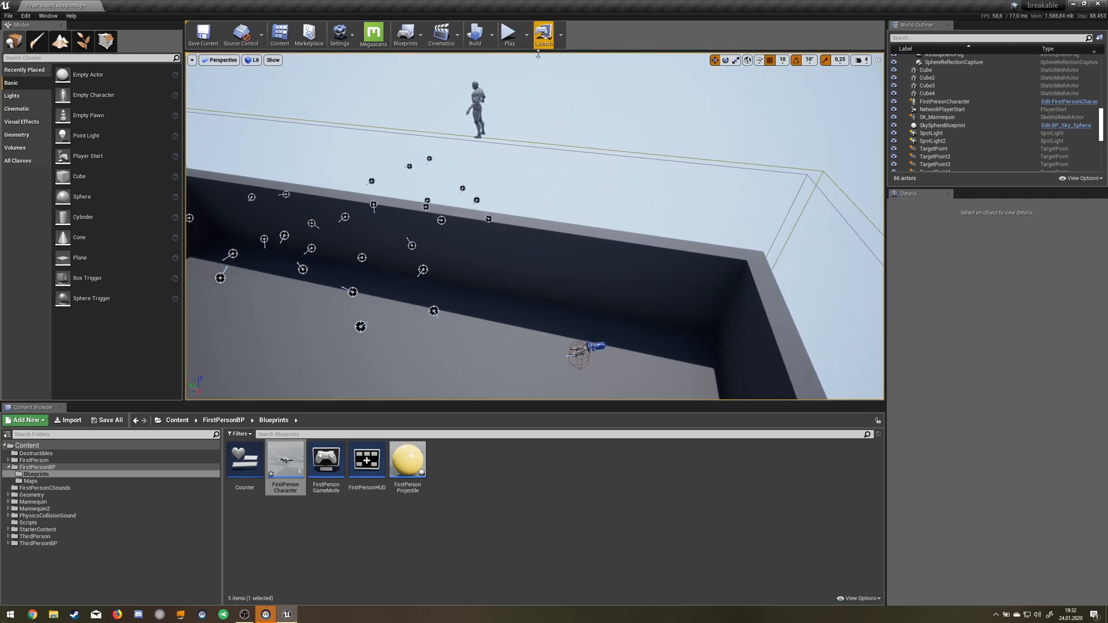
Play-test the level, firing at the ragdolled mannequin on the floor, then return to editing
{"action": "right_click_drag", "start_coordinate": [511, 109], "coordinate": [519, 121]}
{"action": "left_click", "coordinate": [488, 165]}
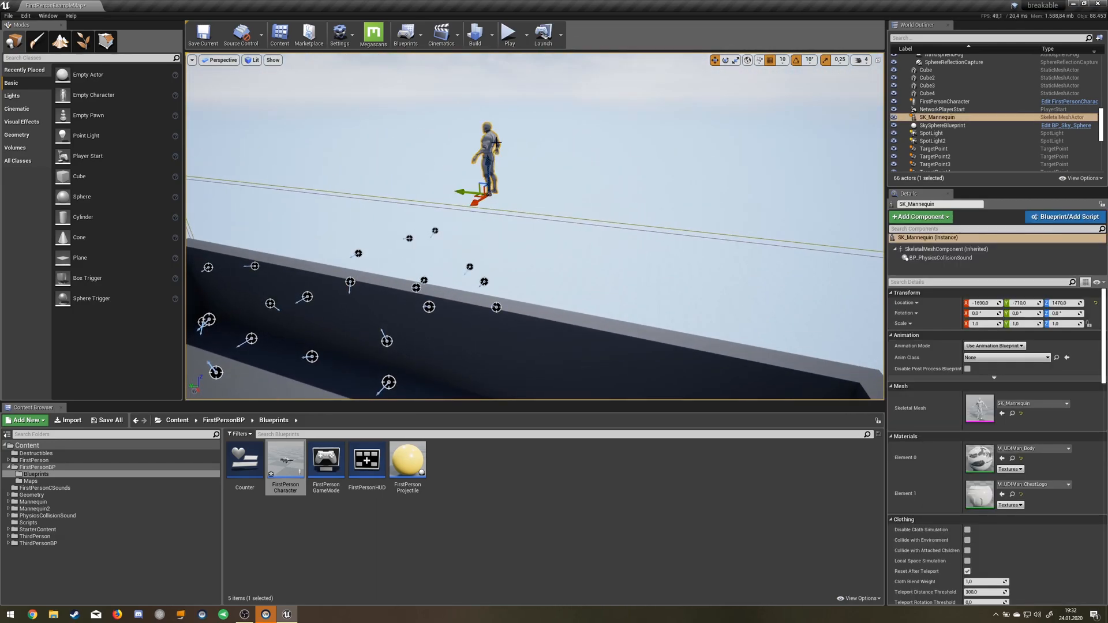
{"action": "right_click_drag", "start_coordinate": [519, 226], "coordinate": [537, 207]}
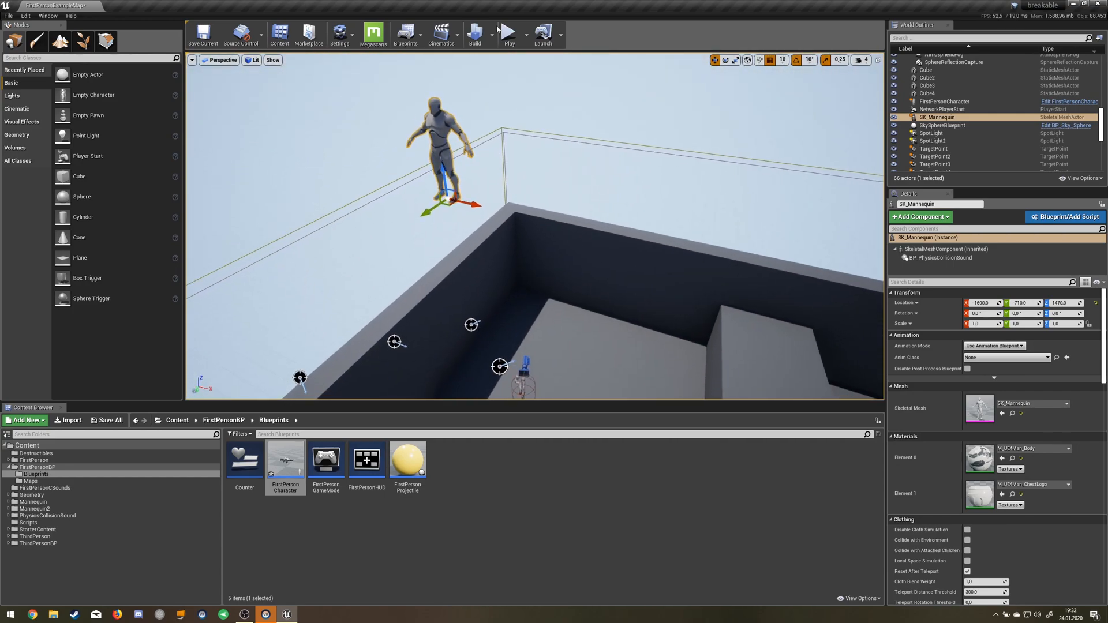
{"action": "left_click", "coordinate": [510, 37]}
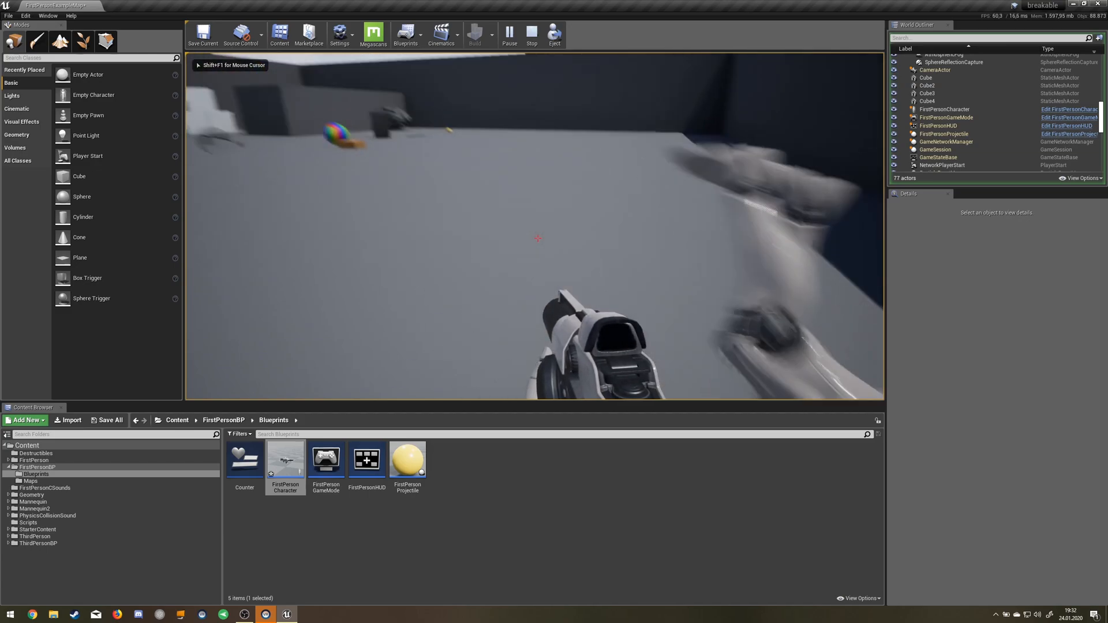
{"action": "left_click_drag", "start_coordinate": [537, 239], "coordinate": [537, 237]}
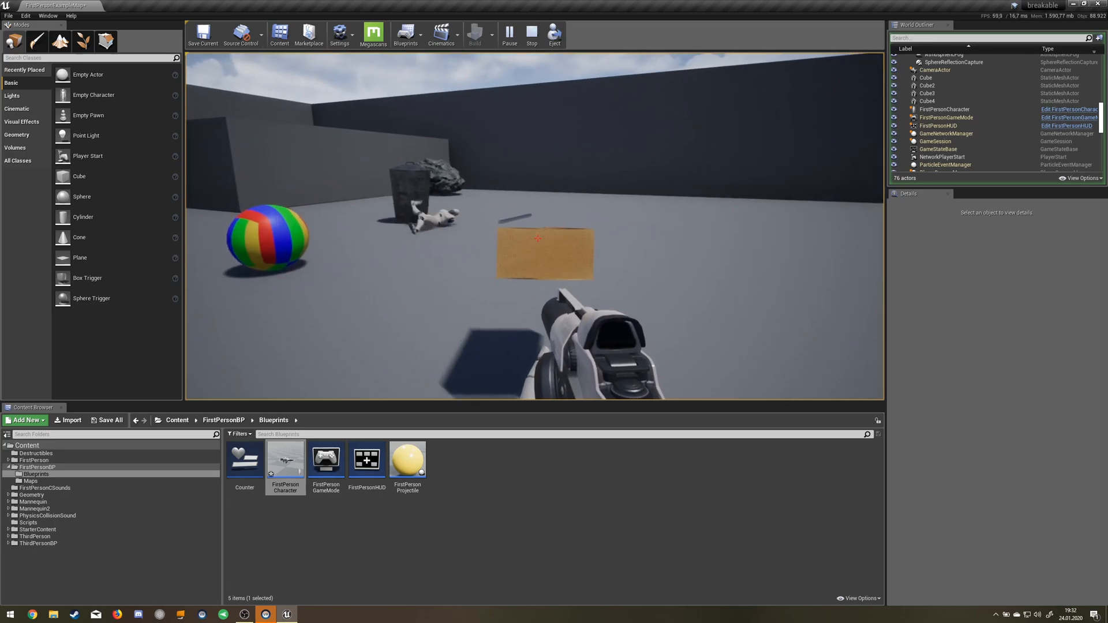
{"action": "left_click", "coordinate": [537, 239]}
{"action": "key", "text": "Escape"}
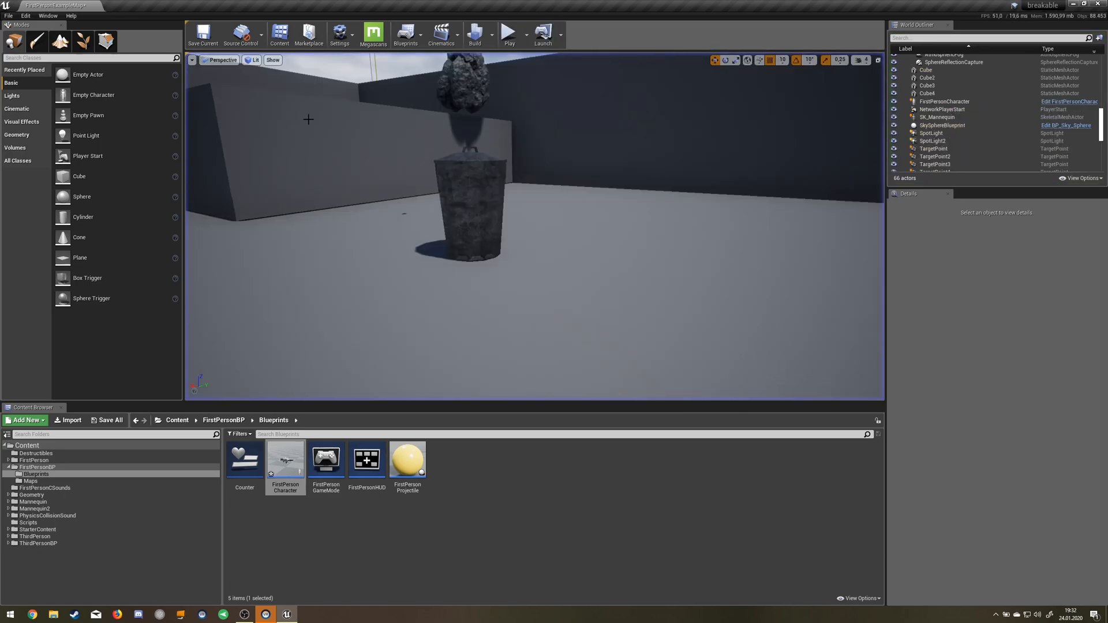
Fly around the arena, selecting the mannequin and then the arena floor
{"action": "right_click_drag", "start_coordinate": [538, 226], "coordinate": [537, 225]}
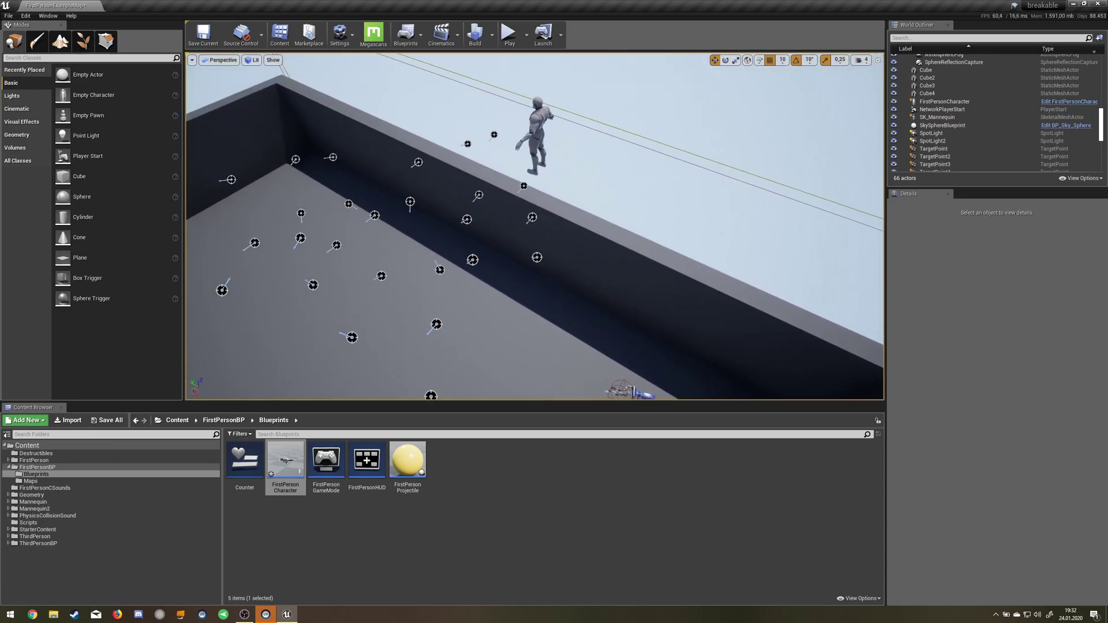
{"action": "scroll", "coordinate": [461, 128], "scroll_direction": "down", "scroll_amount": 2}
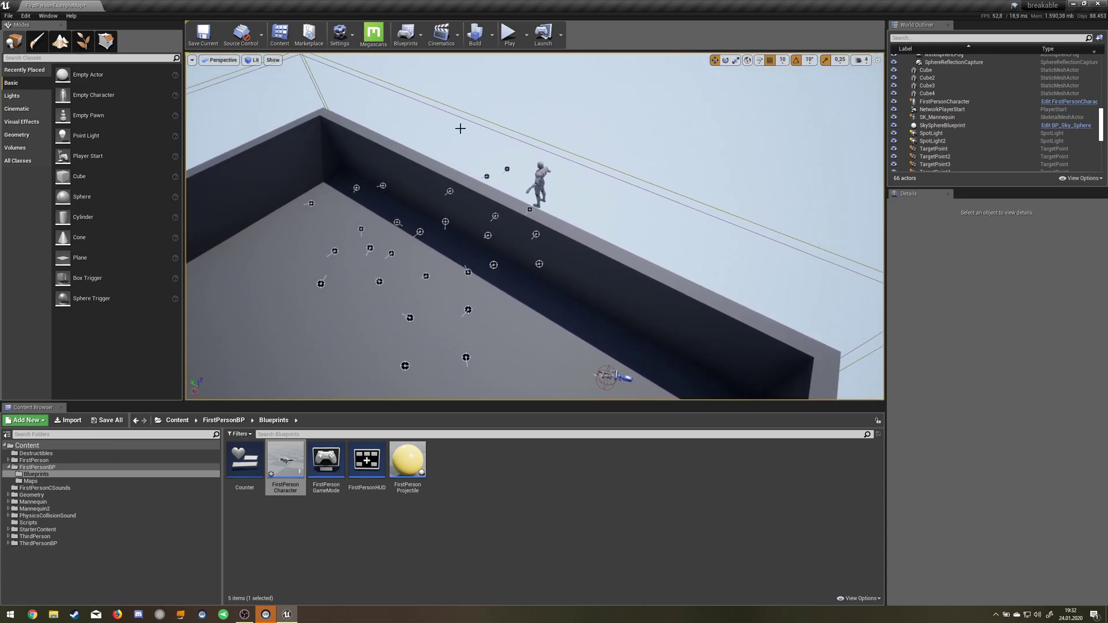
{"action": "left_click", "coordinate": [544, 177]}
{"action": "right_click_drag", "start_coordinate": [544, 191], "coordinate": [554, 196]}
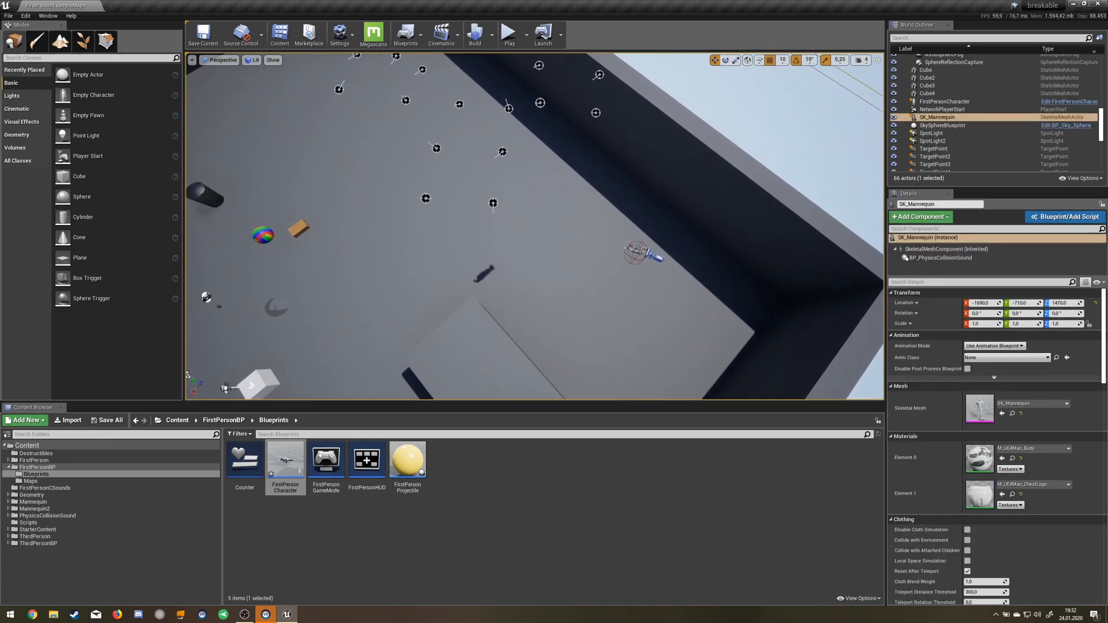
{"action": "right_click_drag", "start_coordinate": [432, 217], "coordinate": [442, 221]}
{"action": "left_click", "coordinate": [346, 260]}
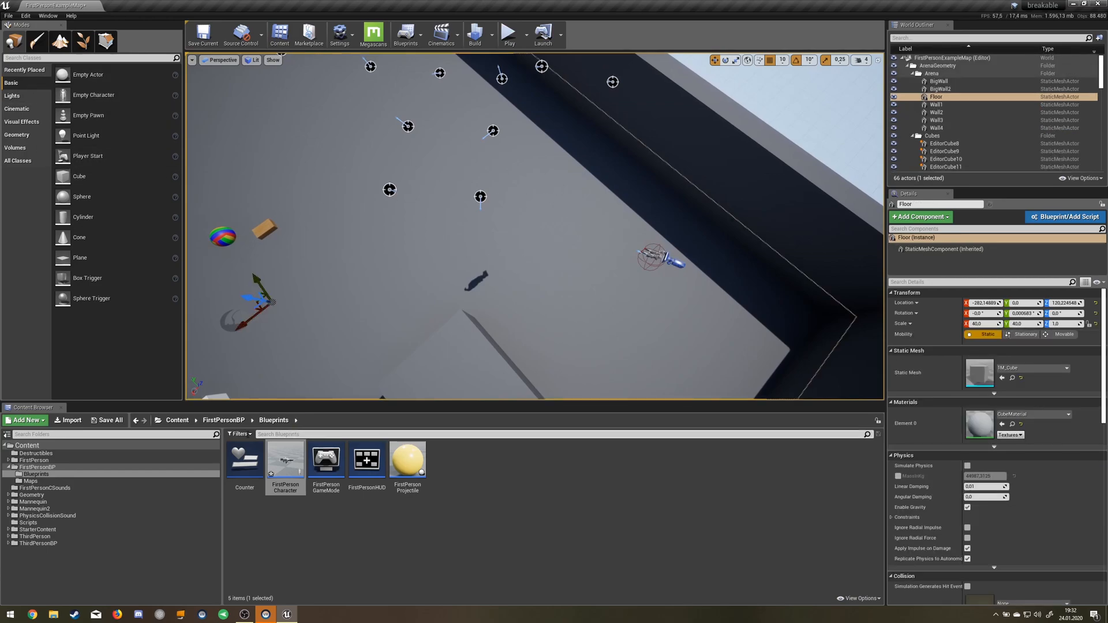
Browse into the Mannequin > Character > Mesh content folder with SK_Mannequin assets
{"action": "left_click", "coordinate": [33, 502]}
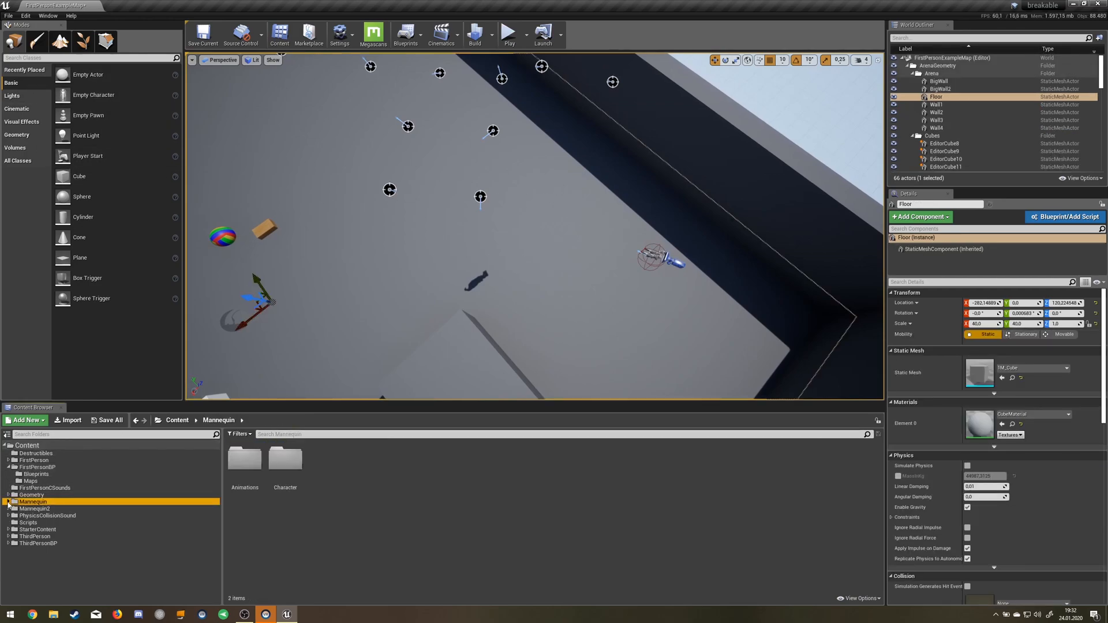
{"action": "left_click", "coordinate": [285, 463]}
{"action": "double_click", "coordinate": [289, 461]}
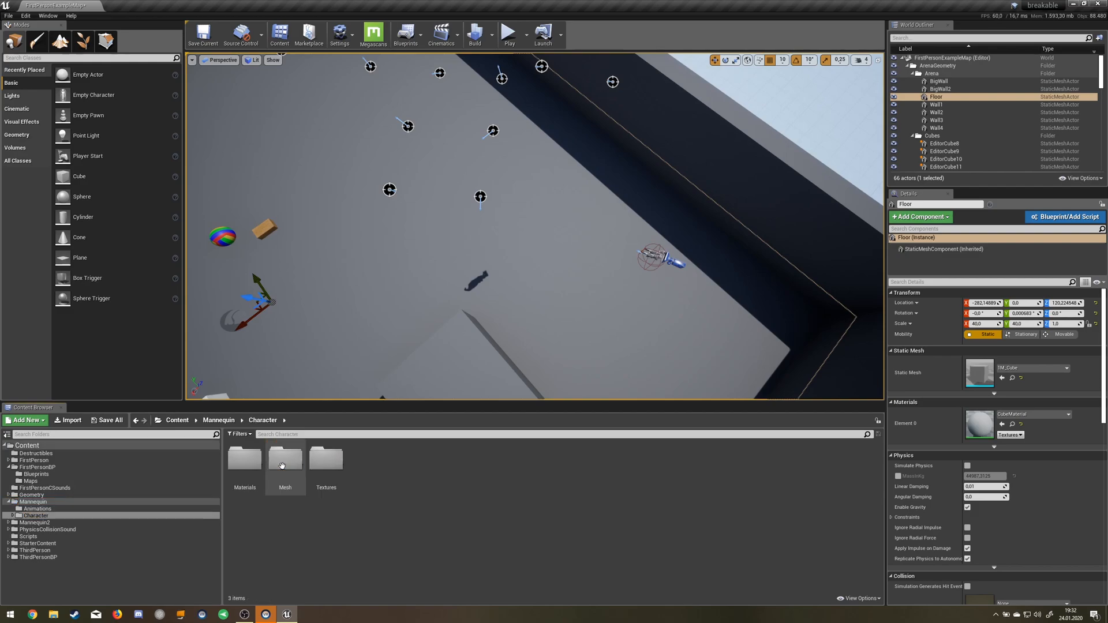
{"action": "double_click", "coordinate": [288, 460]}
{"action": "mouse_move", "coordinate": [421, 288]}
{"action": "right_mouse_down"}
{"action": "mouse_move", "coordinate": [537, 285]}
{"action": "mouse_move", "coordinate": [519, 260]}
{"action": "right_mouse_up"}
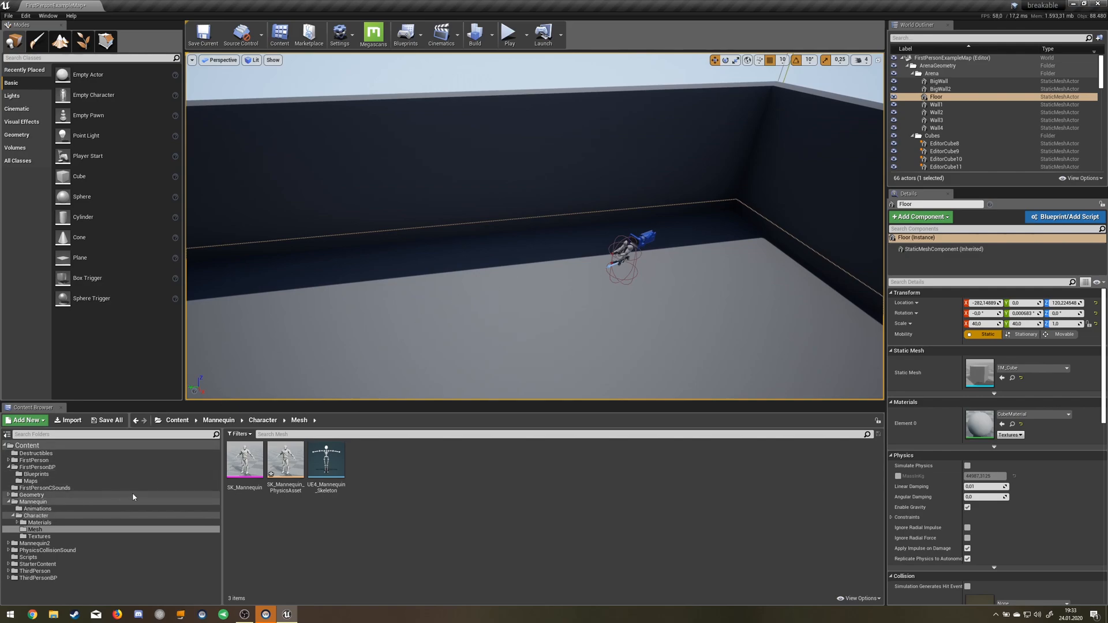
{"action": "mouse_move", "coordinate": [244, 461]}
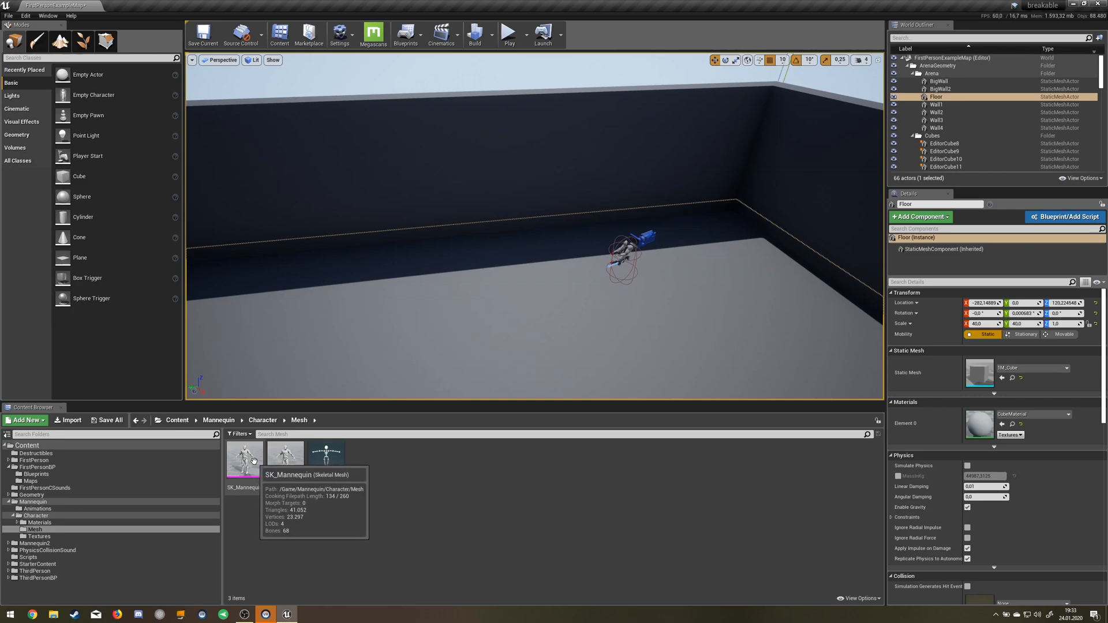
Drag SK_Mannequin onto the arena floor as SK_Mannequin2 and view it from above
{"action": "left_click_drag", "start_coordinate": [254, 461], "coordinate": [563, 303]}
{"action": "right_click_drag", "start_coordinate": [499, 322], "coordinate": [390, 260]}
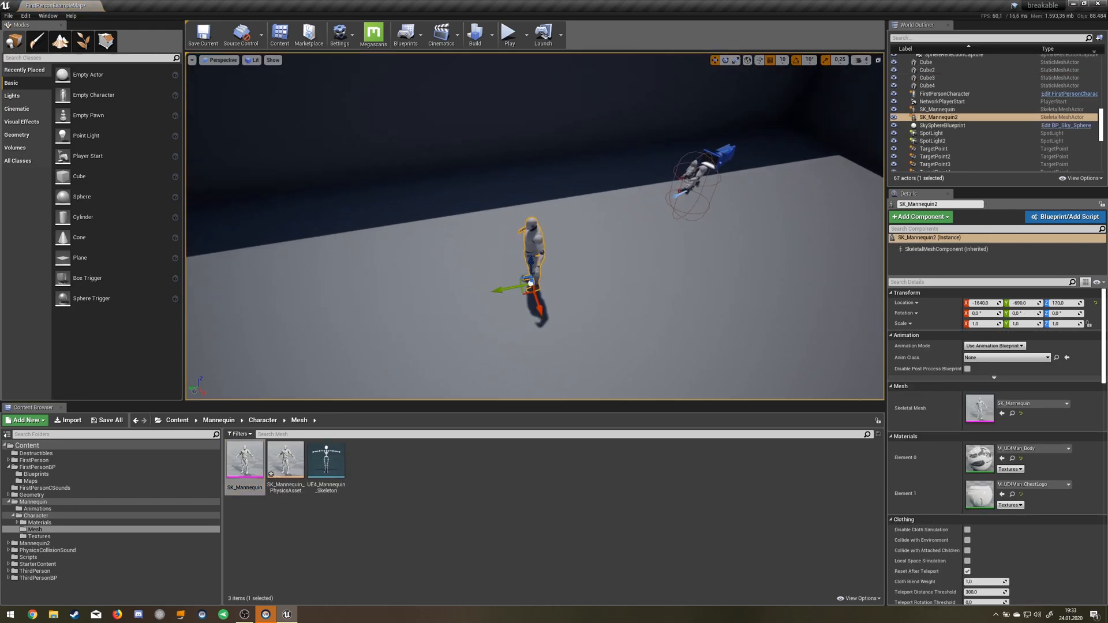
{"action": "mouse_move", "coordinate": [534, 225]}
{"action": "right_mouse_down"}
{"action": "mouse_move", "coordinate": [519, 260]}
{"action": "mouse_move", "coordinate": [581, 258]}
{"action": "right_mouse_up"}
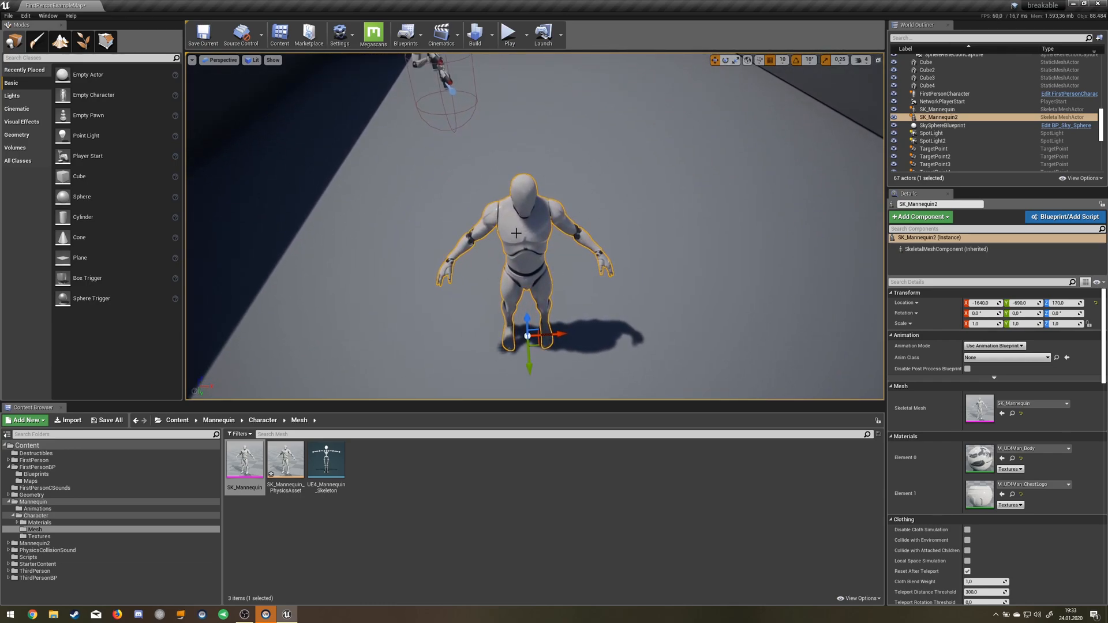
Add a BP_PhysicsCollisionSound component with Impact Sound 1 set to S_HitMediumCardboardBase1
{"action": "left_click", "coordinate": [928, 220]}
{"action": "type", "text": "phys"}
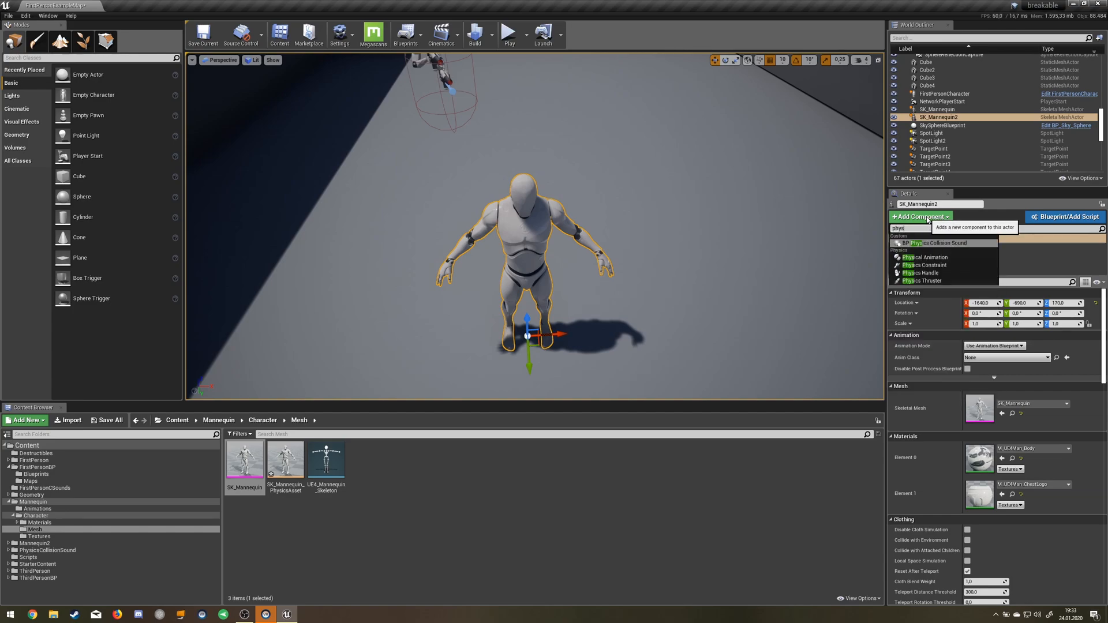
{"action": "key", "text": "Return"}
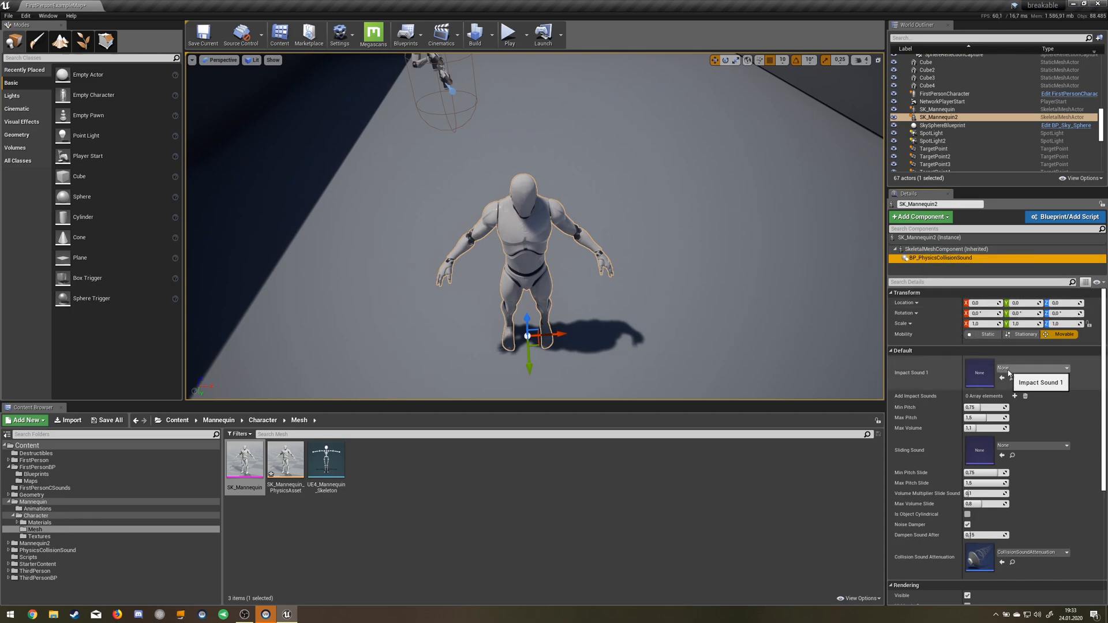
{"action": "left_click", "coordinate": [1009, 372]}
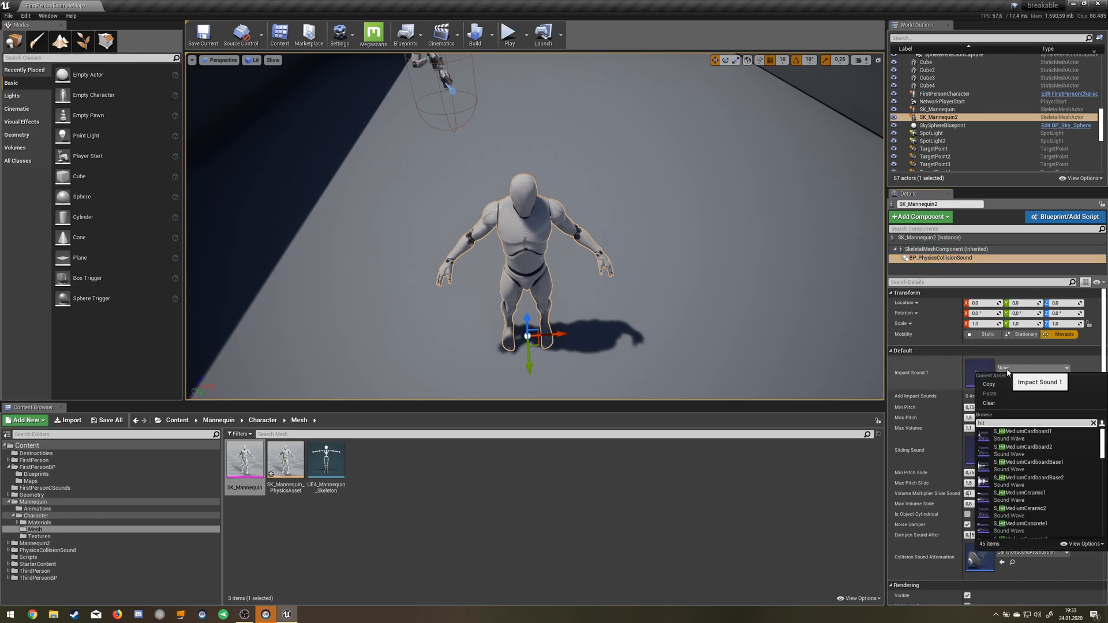
{"action": "left_click", "coordinate": [1030, 433]}
Add a second impact sound entry set to S_HitMediumCardboard2
{"action": "left_click", "coordinate": [1011, 396]}
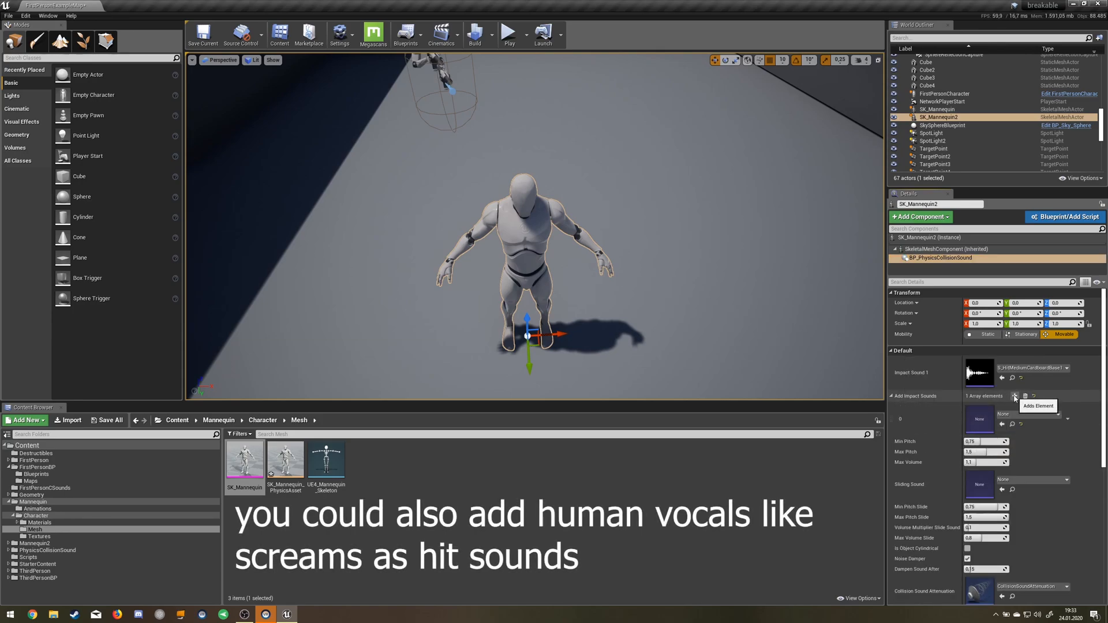
{"action": "left_click", "coordinate": [1014, 414]}
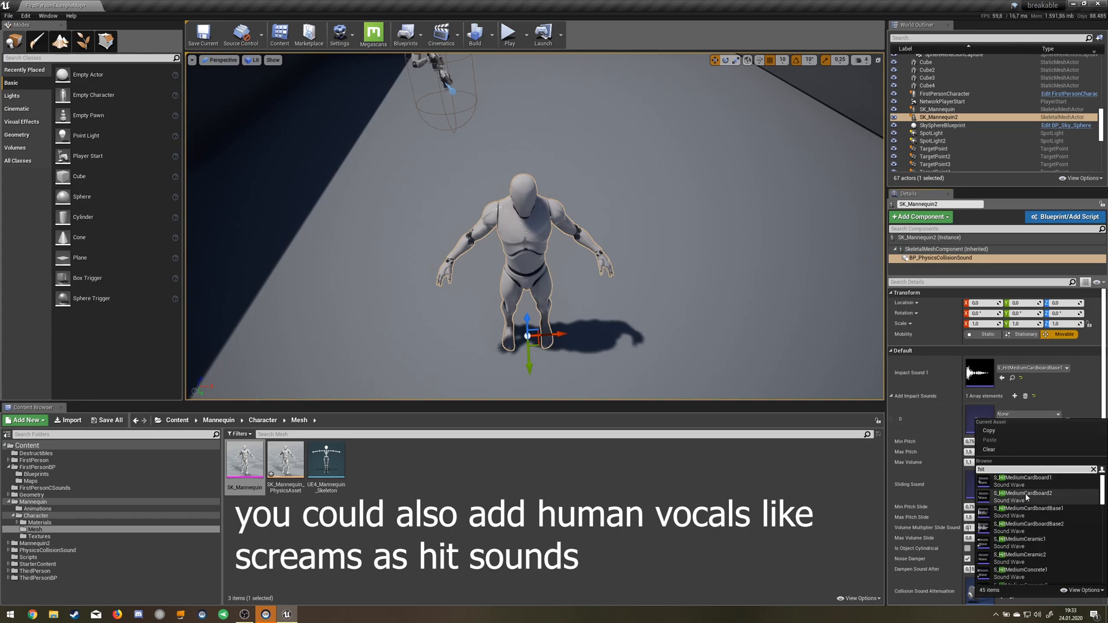
{"action": "left_click", "coordinate": [1027, 495]}
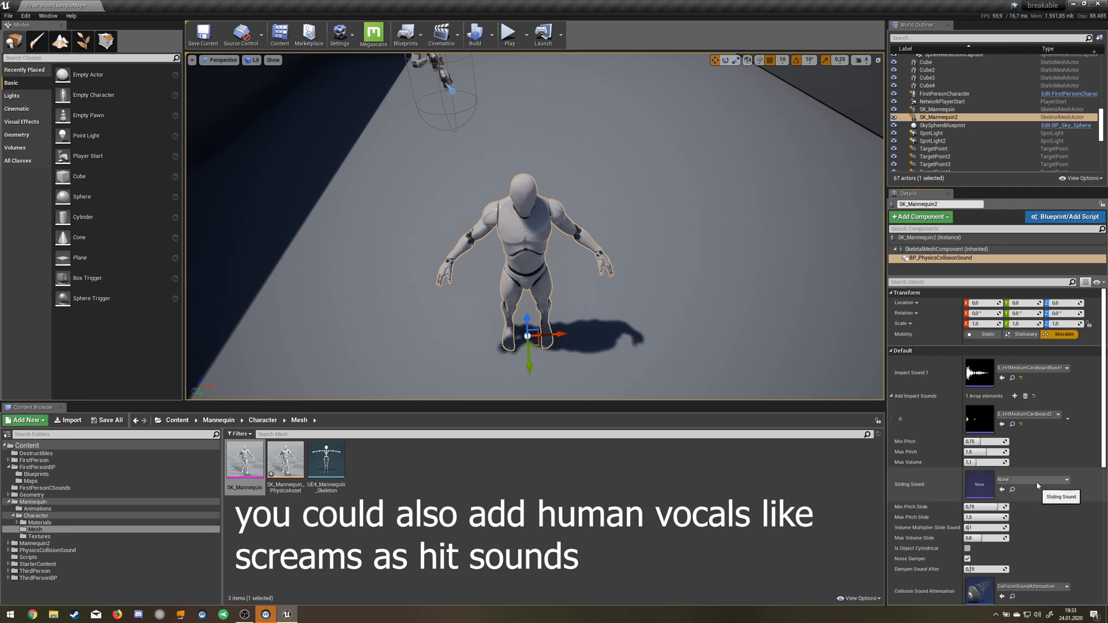
{"action": "left_click", "coordinate": [1058, 415]}
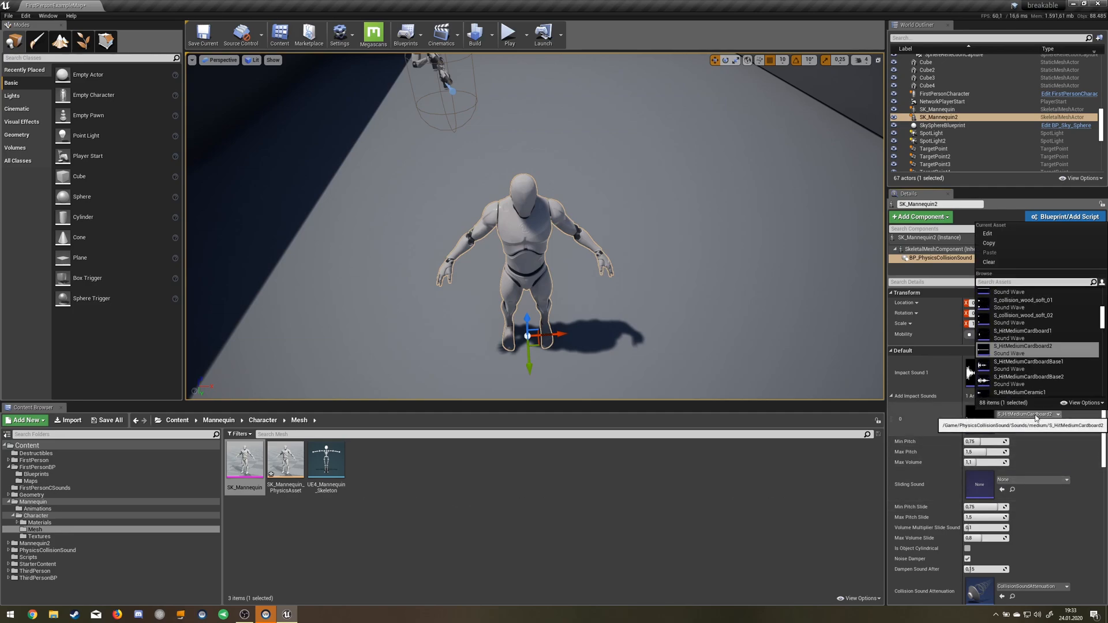
{"action": "left_click", "coordinate": [1030, 461]}
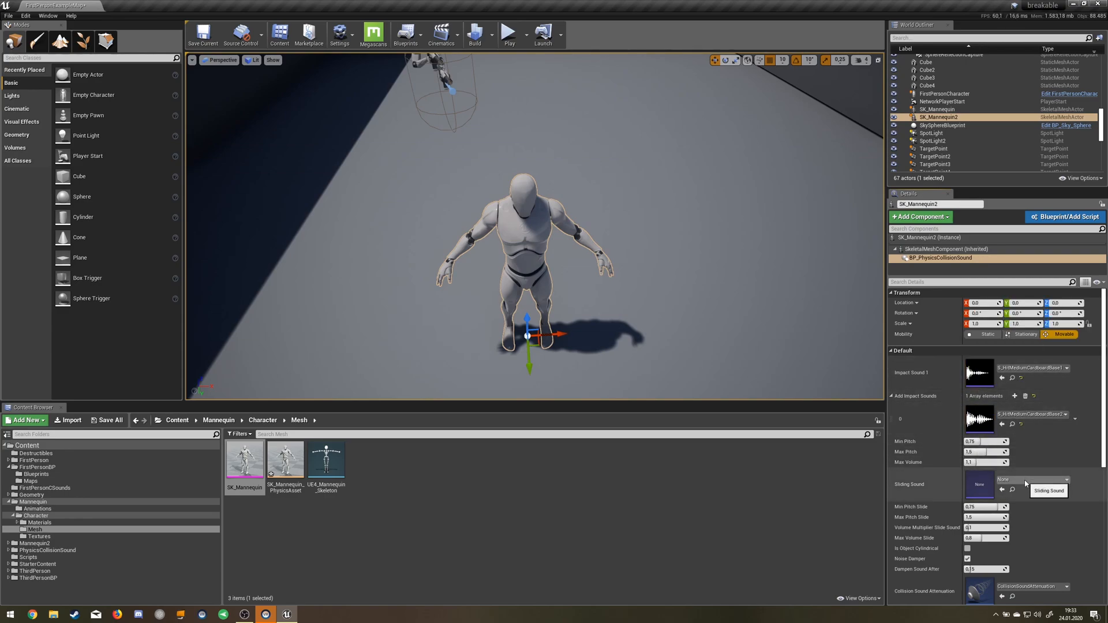
Set the sliding sound to S_SlideMediumCardboard1
{"action": "left_click", "coordinate": [1034, 480]}
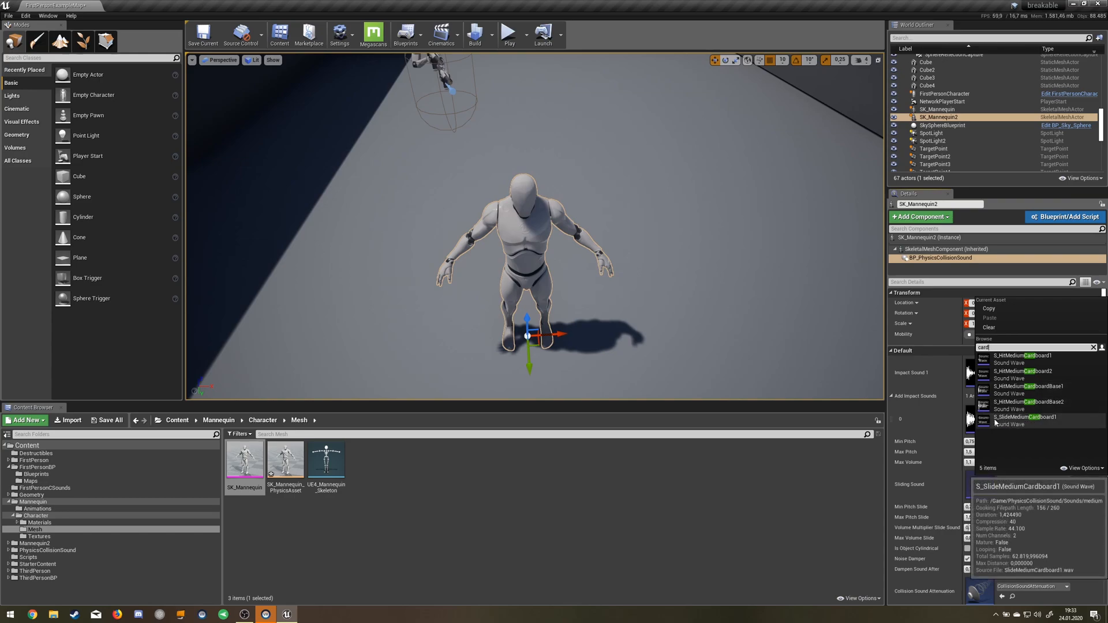
{"action": "type", "text": "card"}
{"action": "left_click", "coordinate": [1023, 421]}
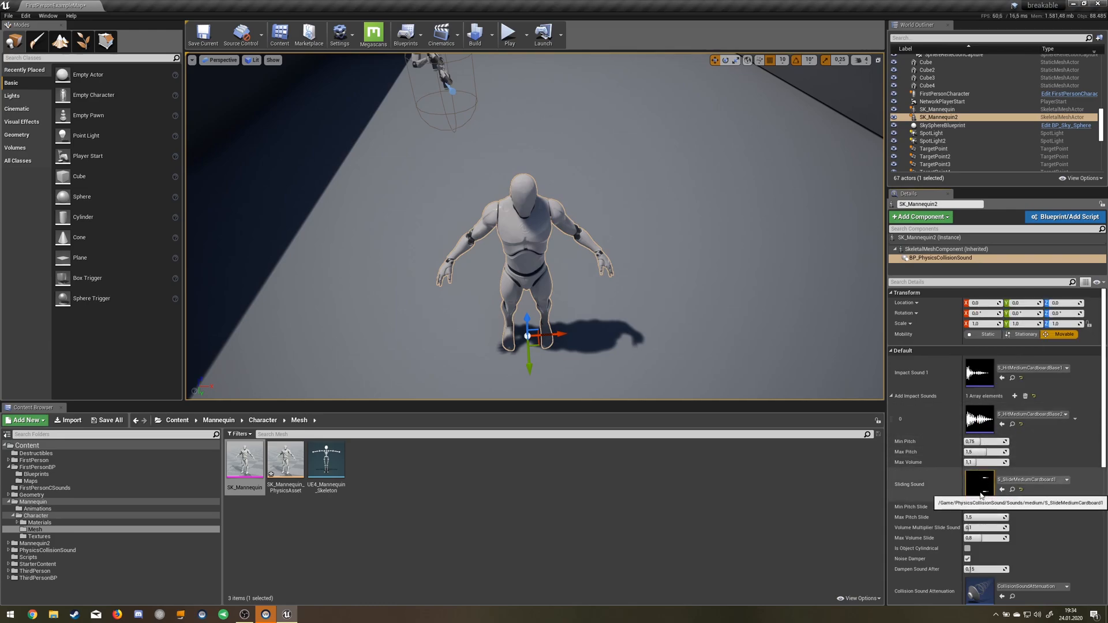
{"action": "right_click_drag", "start_coordinate": [601, 269], "coordinate": [554, 260]}
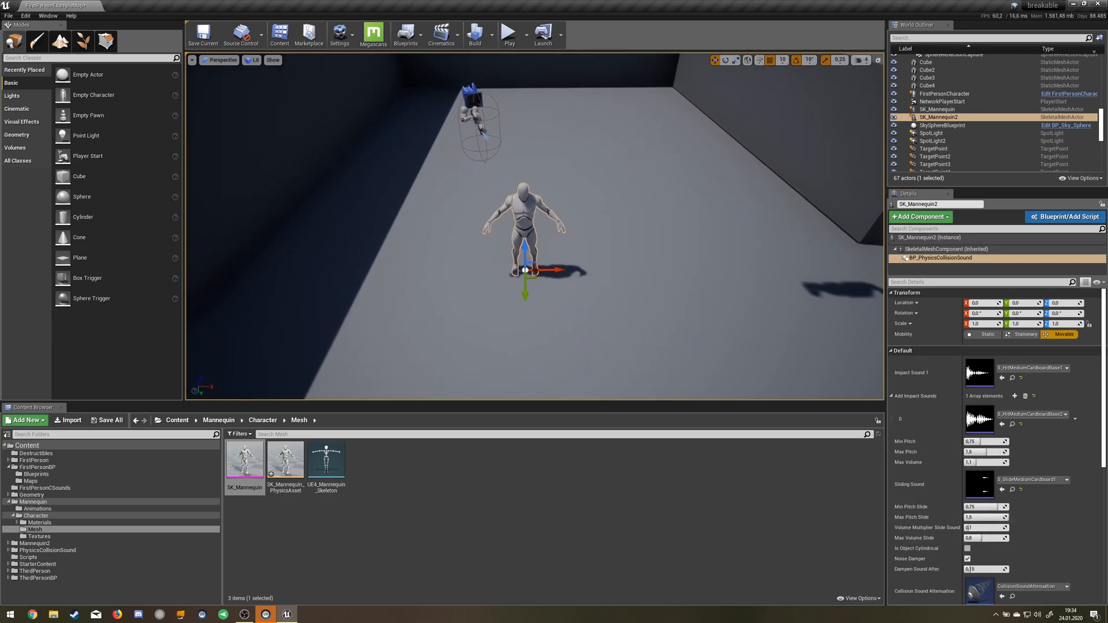
{"action": "scroll", "coordinate": [953, 390], "scroll_direction": "down", "scroll_amount": 1}
{"action": "scroll", "coordinate": [927, 279], "scroll_direction": "up", "scroll_amount": 1}
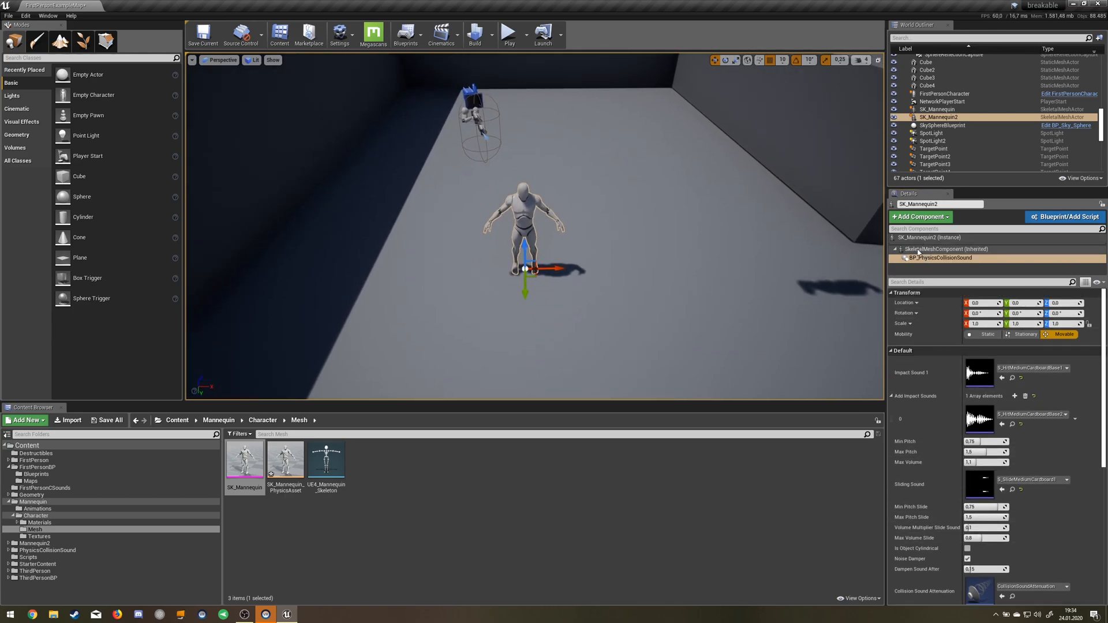
Show the SkeletalMeshComponent's physics and collision settings for SK_Mannequin2
{"action": "left_click", "coordinate": [919, 249]}
{"action": "scroll", "coordinate": [939, 411], "scroll_direction": "down", "scroll_amount": 3}
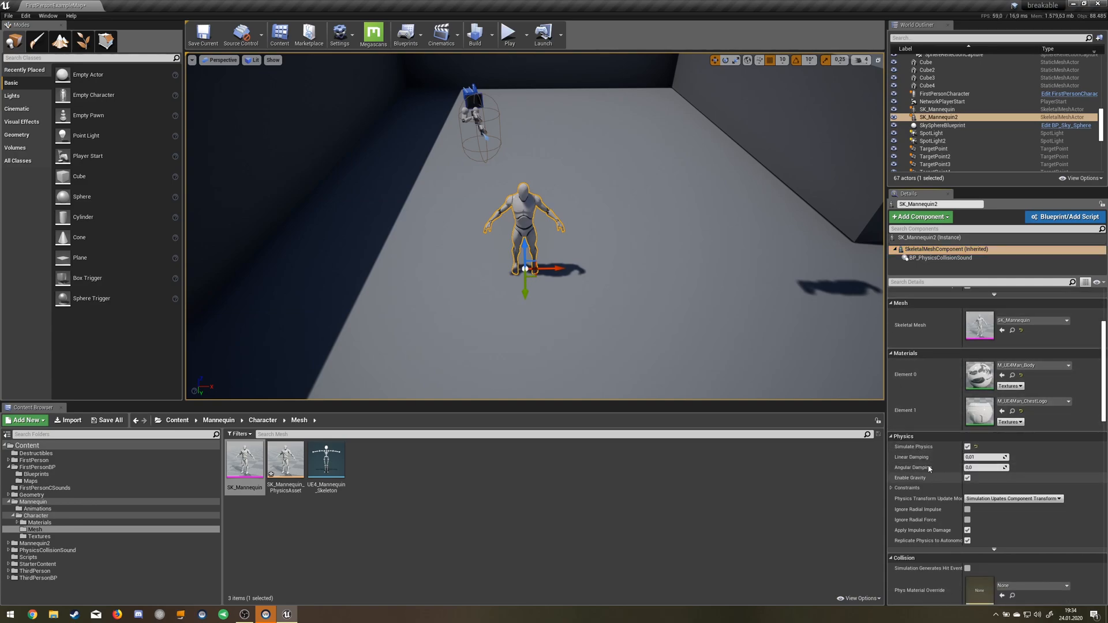
{"action": "scroll", "coordinate": [968, 448], "scroll_direction": "down", "scroll_amount": 5}
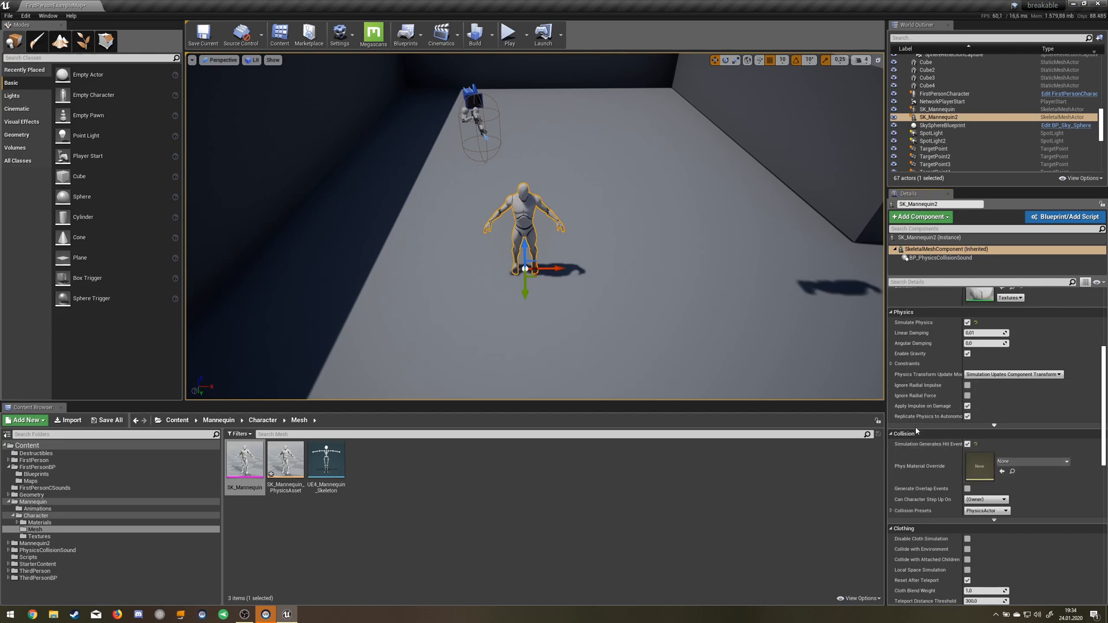
{"action": "scroll", "coordinate": [920, 431], "scroll_direction": "up", "scroll_amount": 5}
{"action": "scroll", "coordinate": [920, 430], "scroll_direction": "up", "scroll_amount": 2}
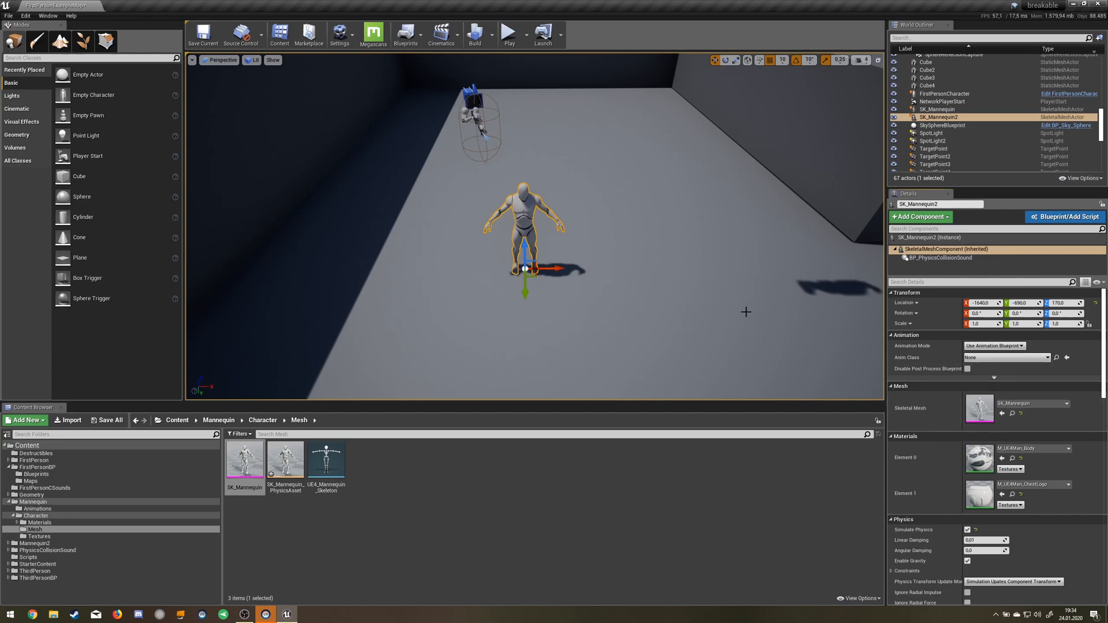
Open SK_Mannequin in a maximized mesh editor and switch to its SK_Mannequin_PhysicsAsset
{"action": "double_click", "coordinate": [244, 463]}
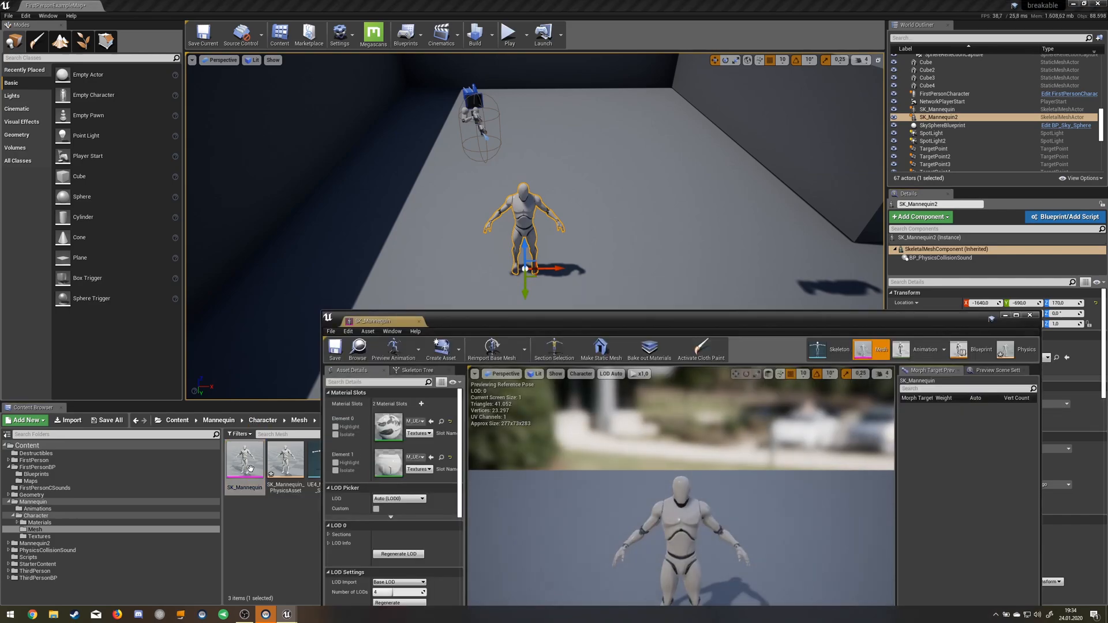
{"action": "left_click_drag", "start_coordinate": [666, 317], "coordinate": [979, 4]}
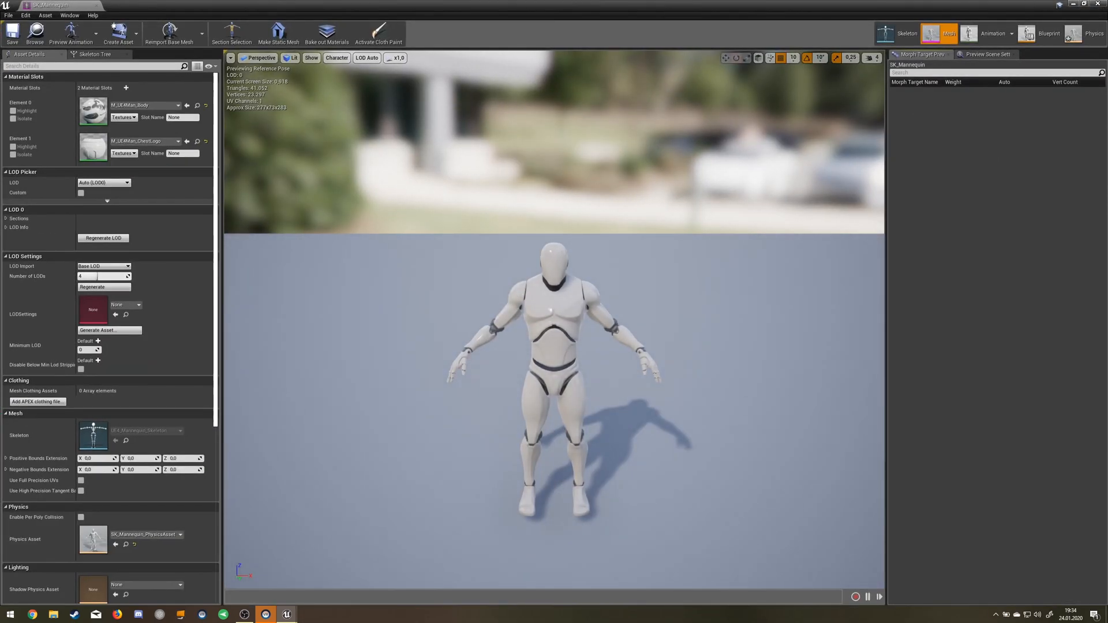
{"action": "left_click", "coordinate": [1084, 4]}
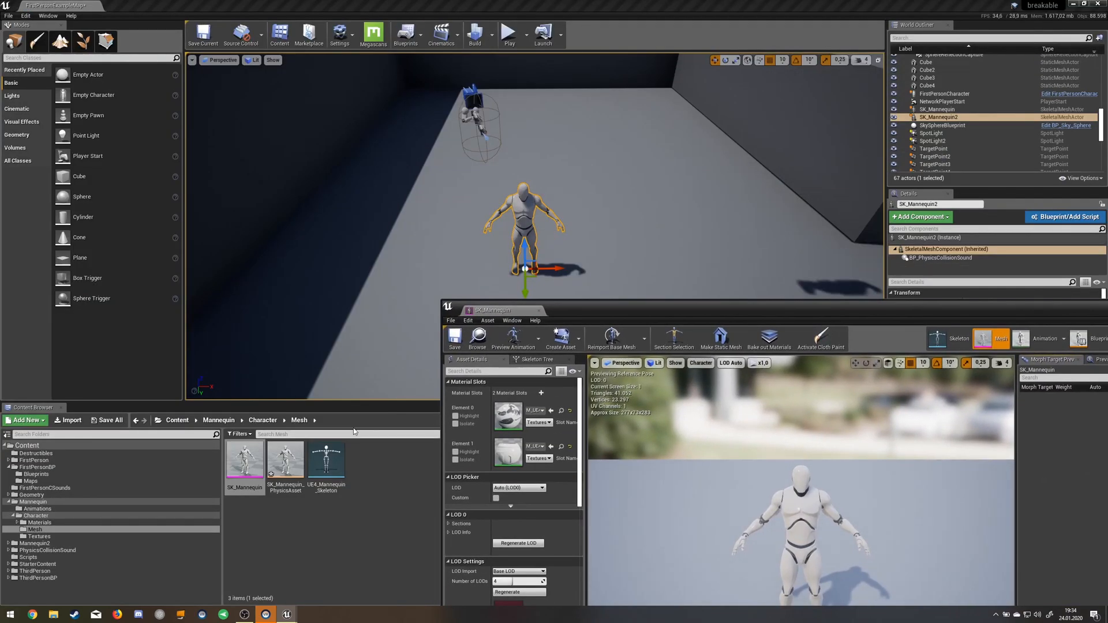
{"action": "left_click_drag", "start_coordinate": [873, 305], "coordinate": [732, 2]}
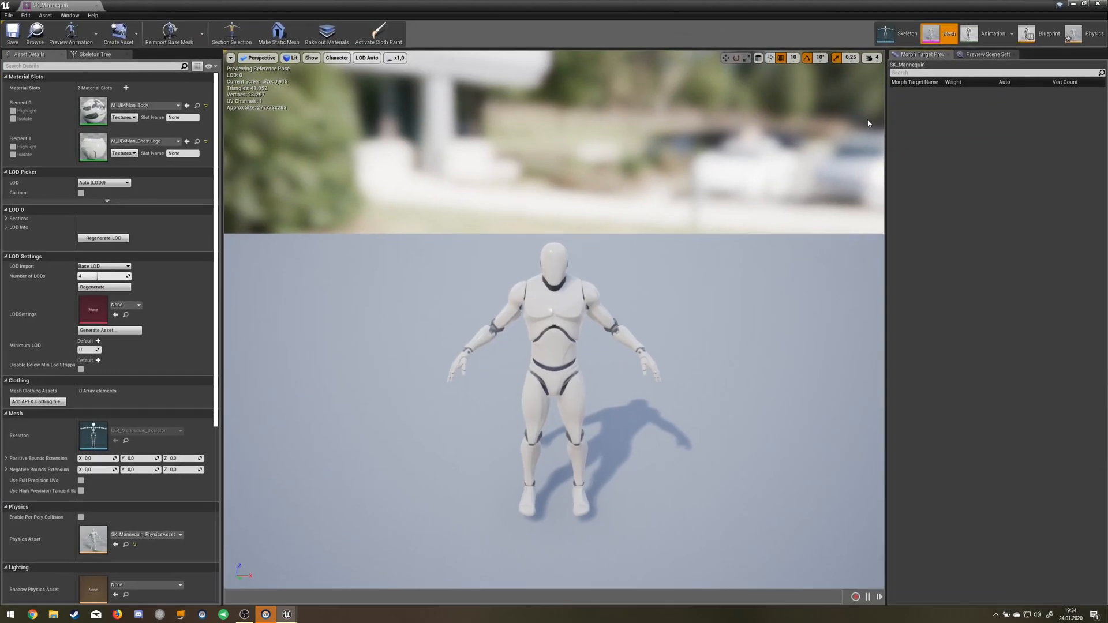
{"action": "left_click", "coordinate": [1094, 35]}
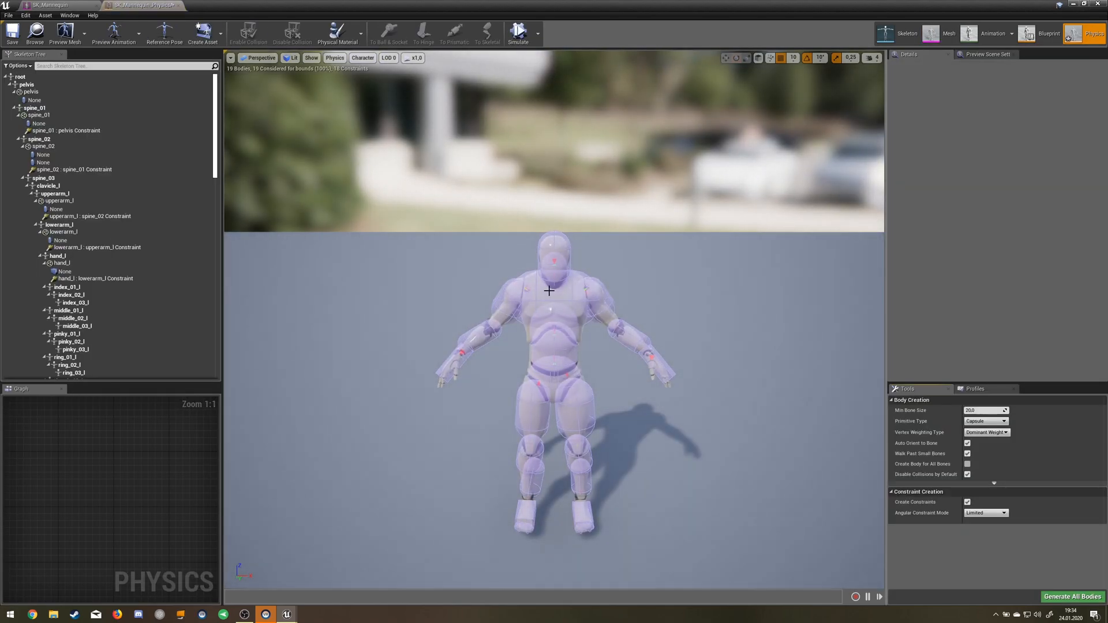
{"action": "left_click", "coordinate": [549, 291]}
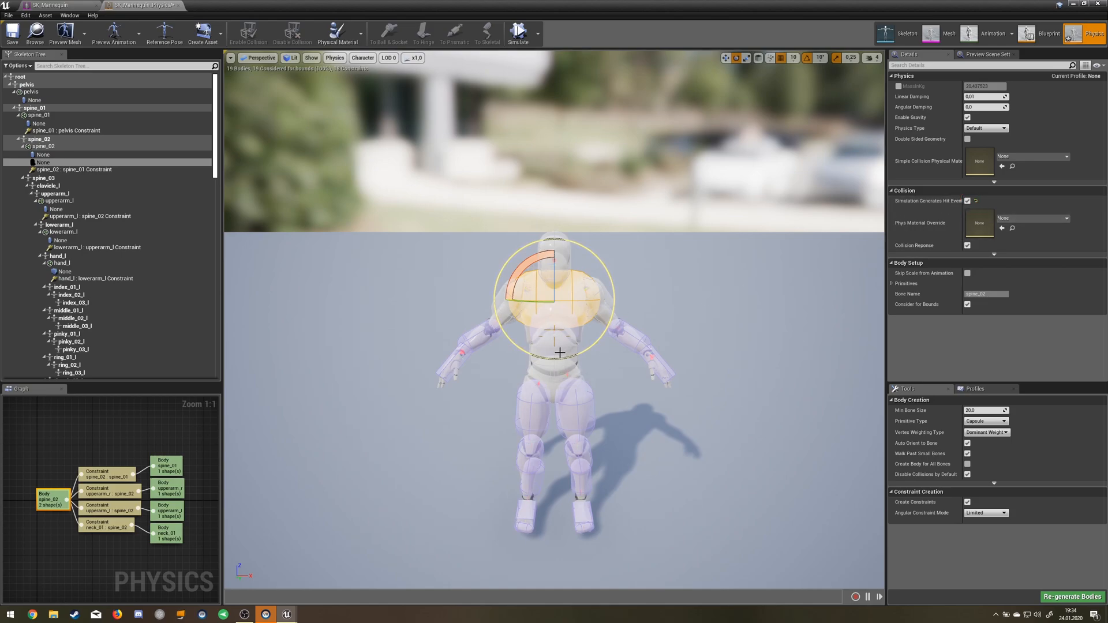
{"action": "left_click", "coordinate": [570, 396]}
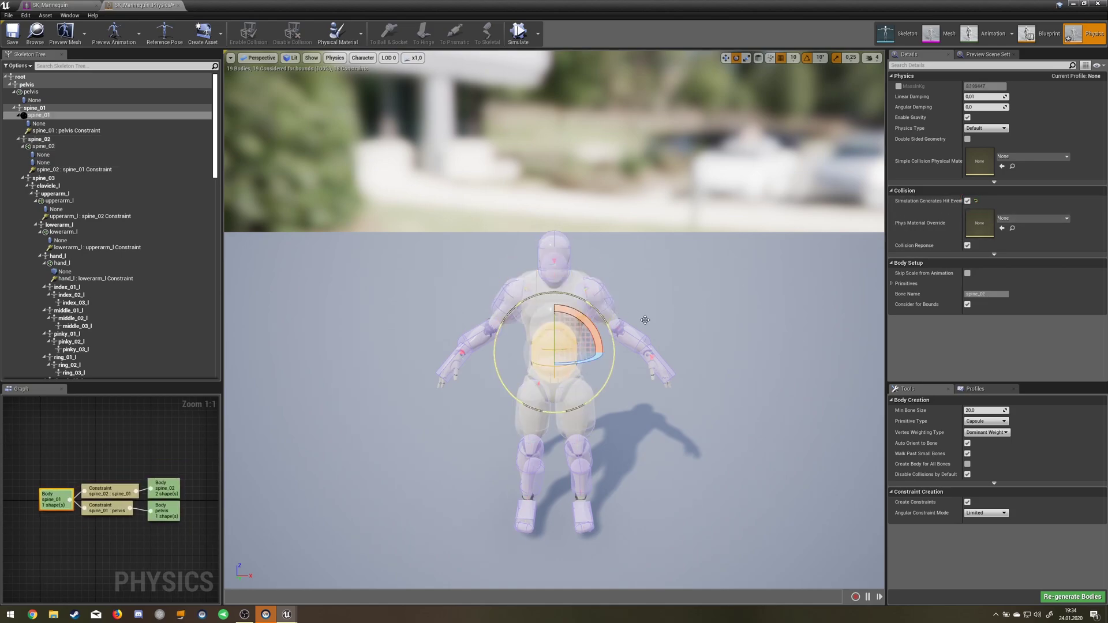
{"action": "left_click", "coordinate": [571, 396]}
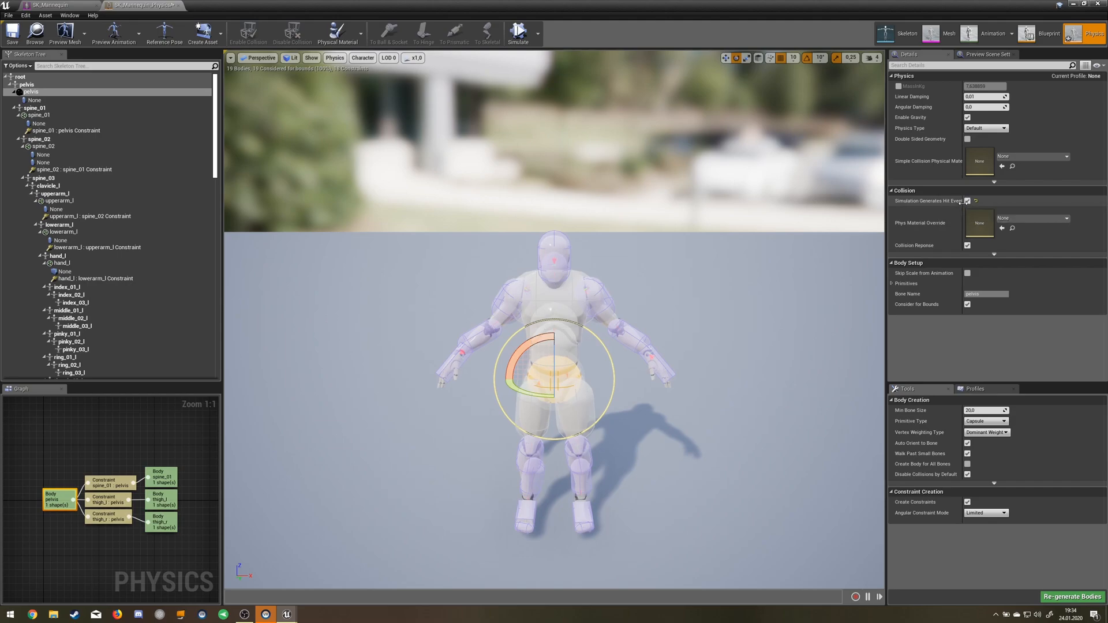
{"action": "left_click", "coordinate": [573, 446]}
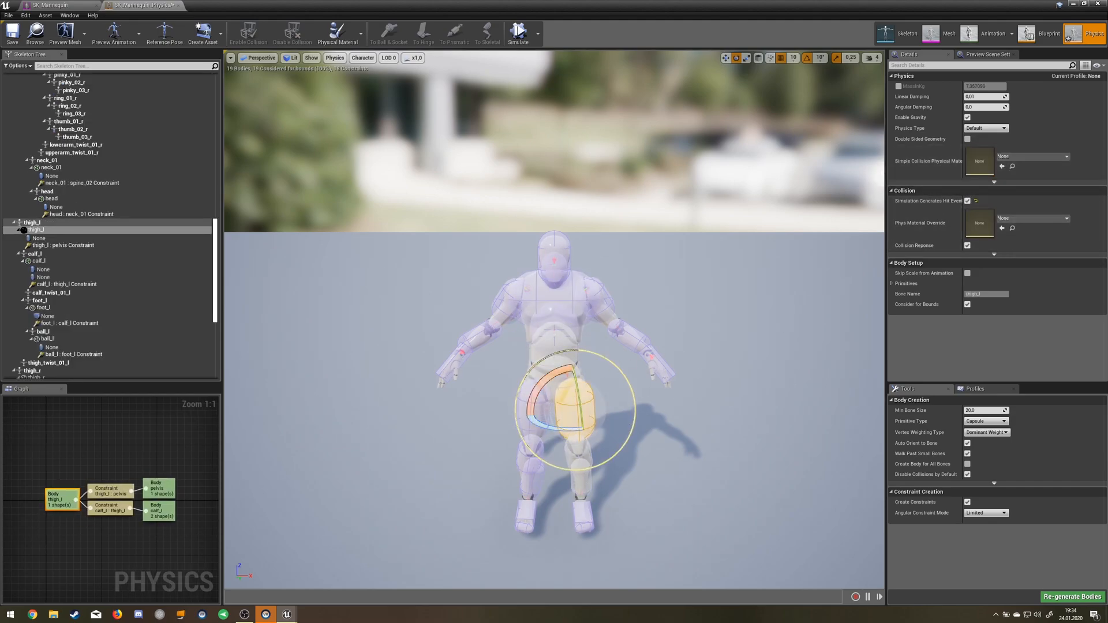
{"action": "left_click", "coordinate": [579, 452]}
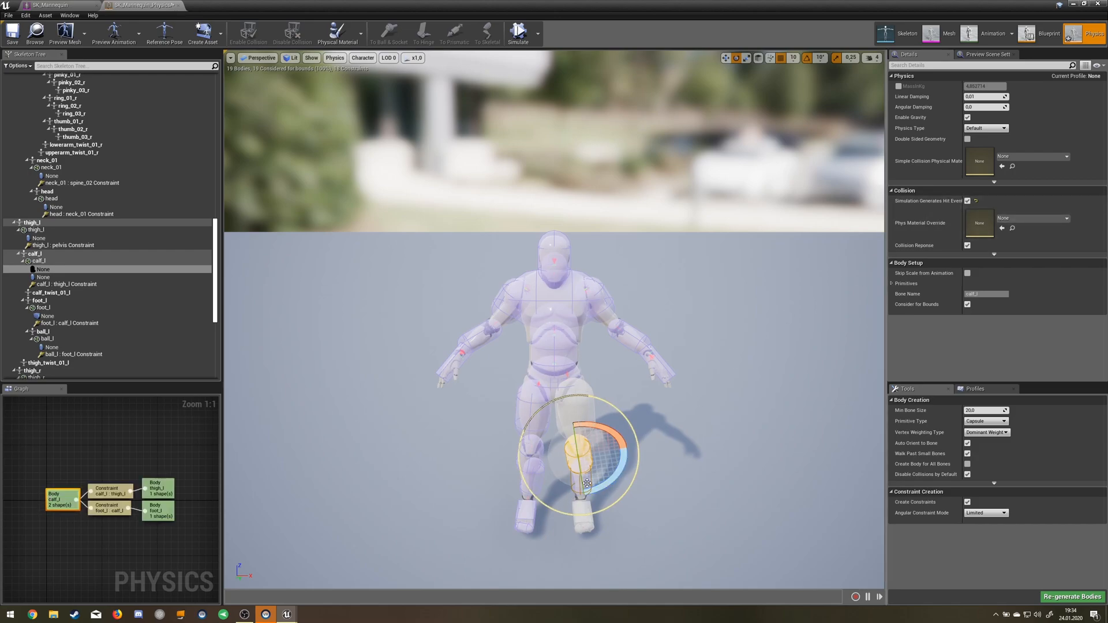
{"action": "left_click", "coordinate": [604, 464]}
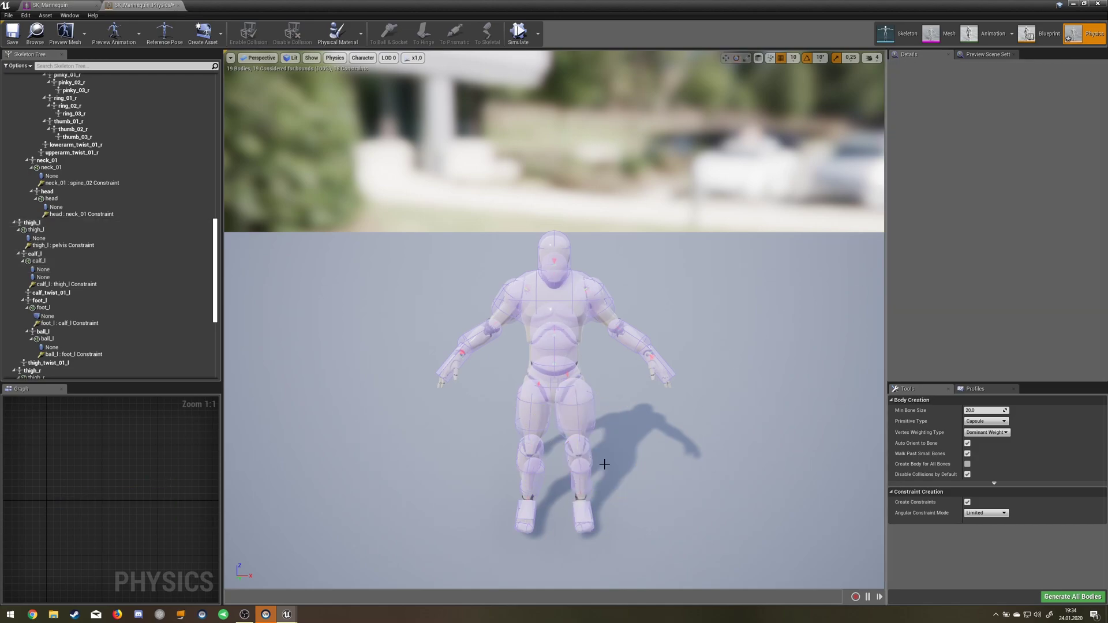
{"action": "left_click", "coordinate": [579, 483]}
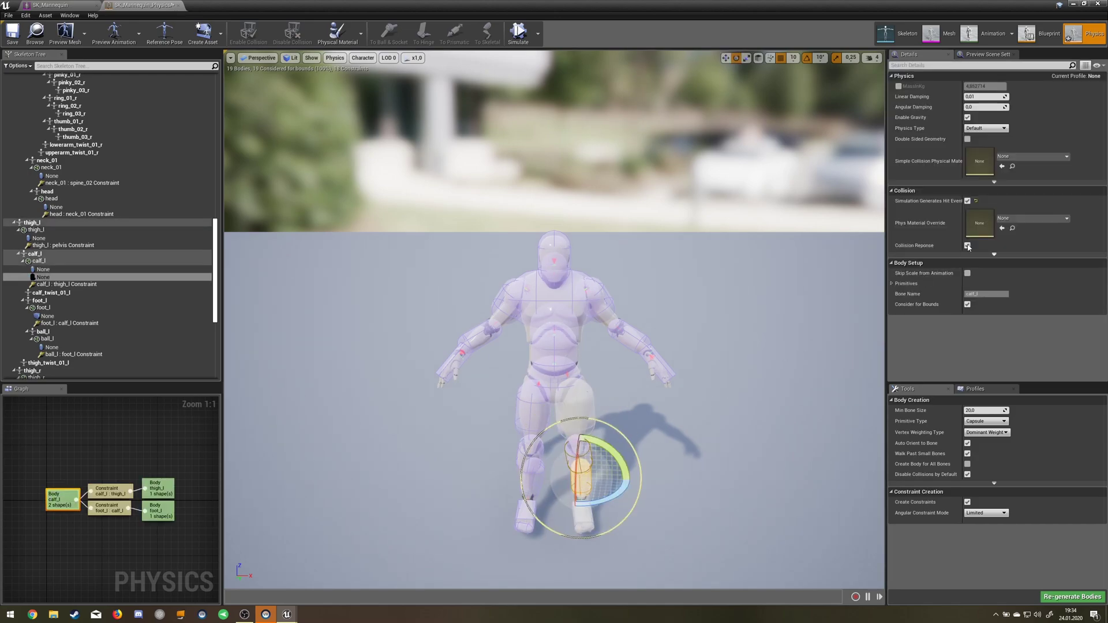
{"action": "left_click", "coordinate": [573, 525]}
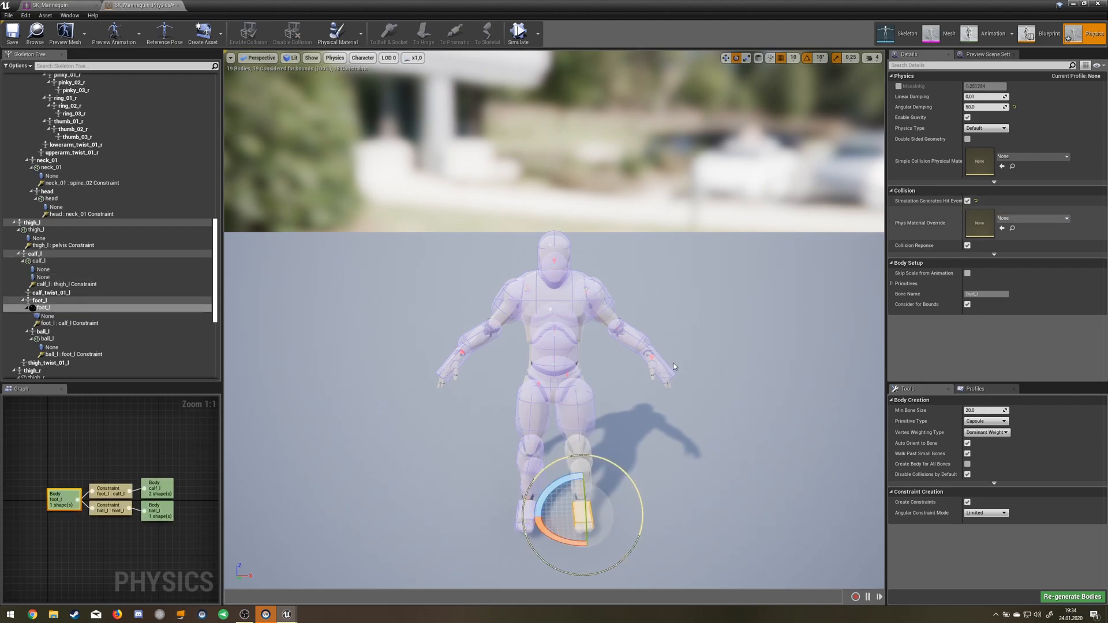
{"action": "left_click", "coordinate": [597, 295]}
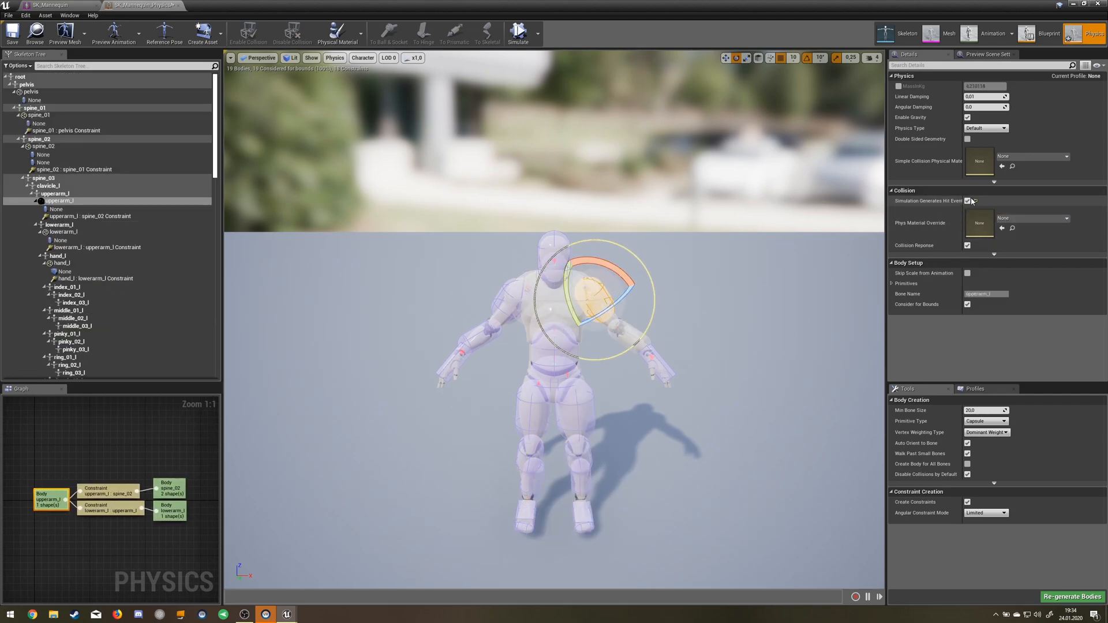
{"action": "left_click", "coordinate": [632, 342]}
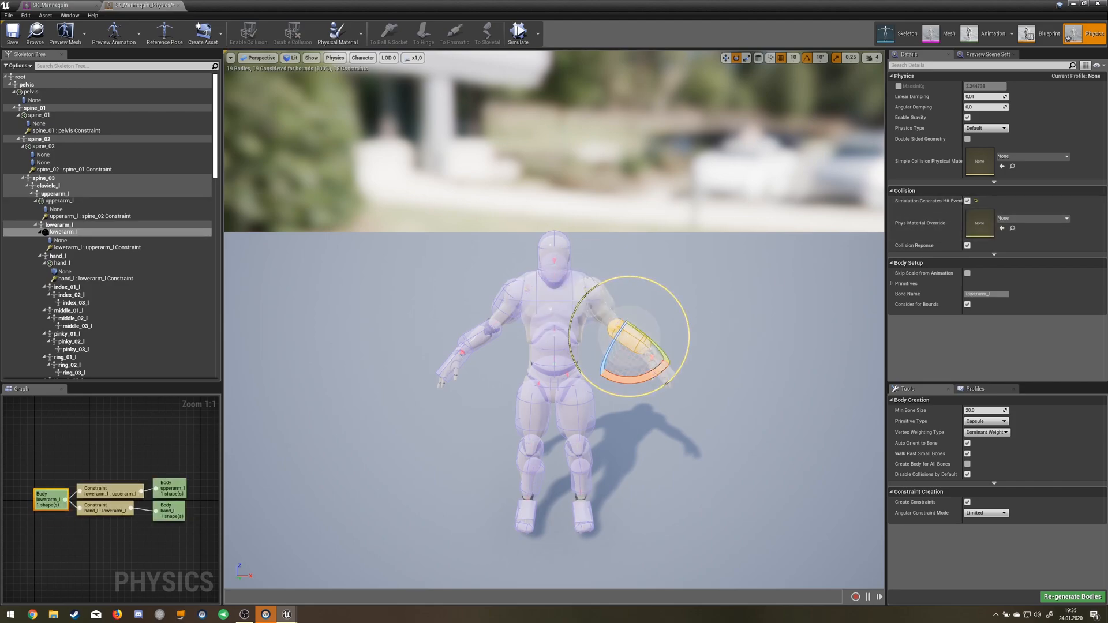
{"action": "left_click", "coordinate": [560, 252]}
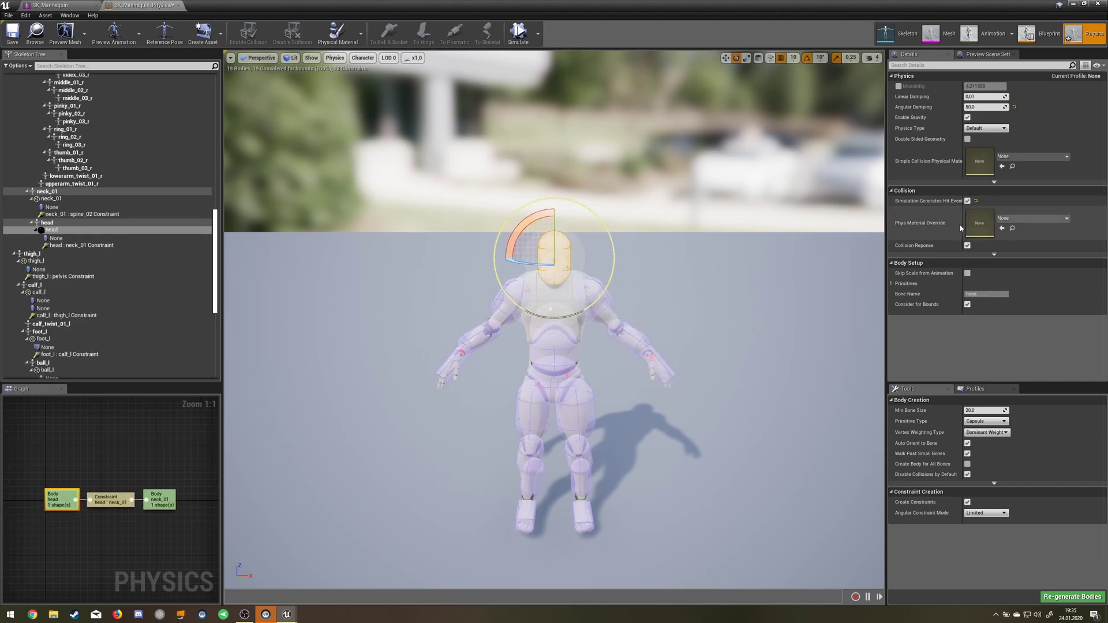
{"action": "left_click", "coordinate": [666, 368]}
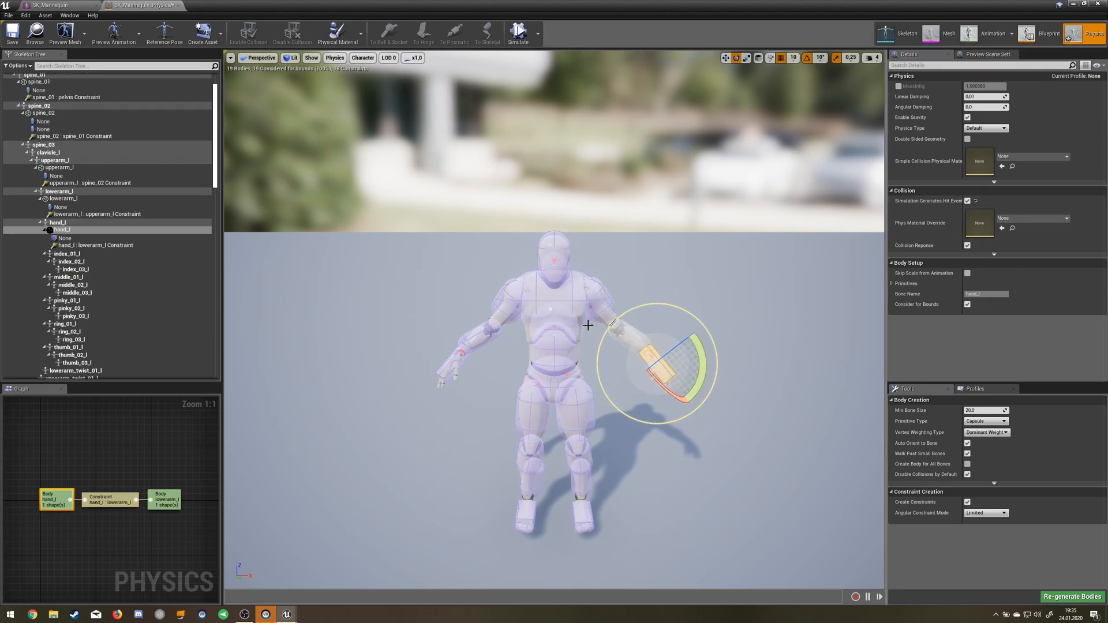
Close the physics asset editor and play-test shooting the ragdoll mannequin
{"action": "left_click", "coordinate": [1100, 4]}
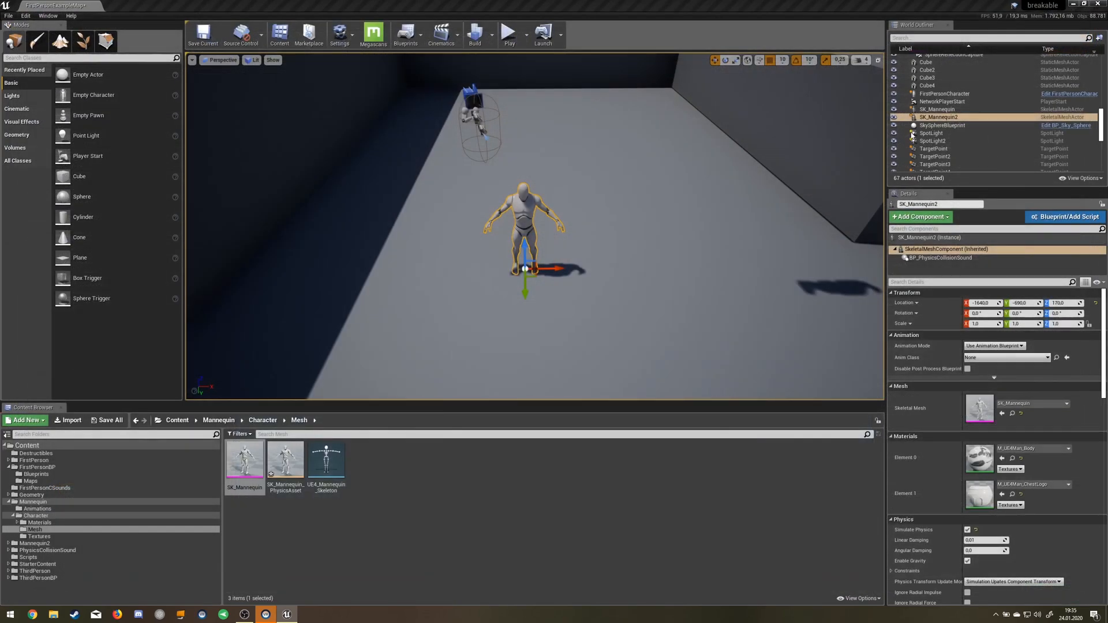
{"action": "right_click_drag", "start_coordinate": [581, 234], "coordinate": [606, 217]}
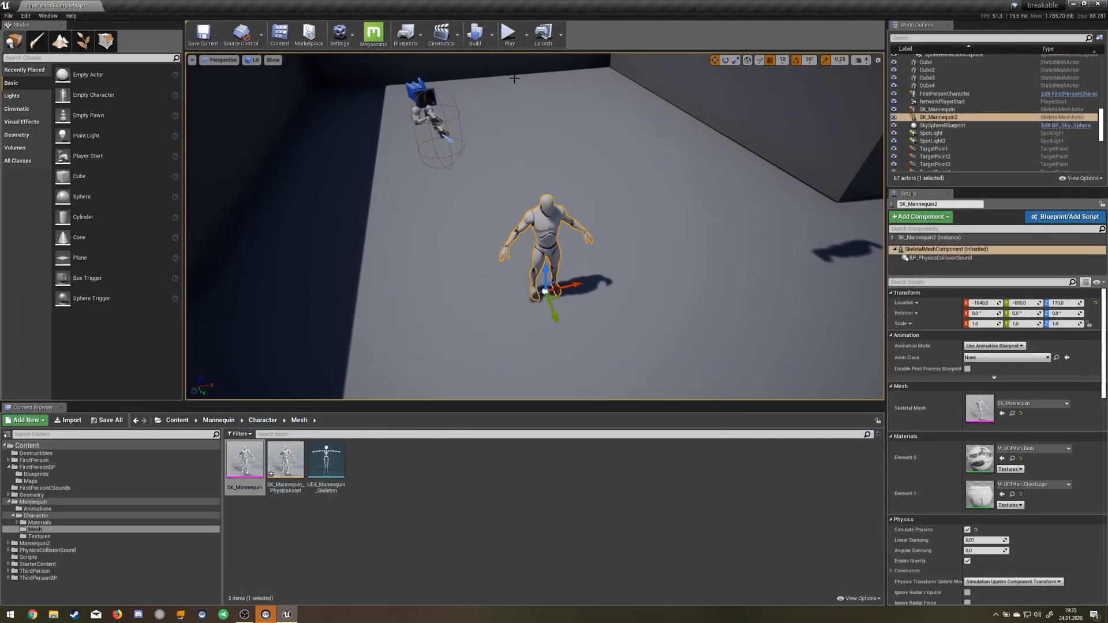
{"action": "left_click", "coordinate": [509, 35]}
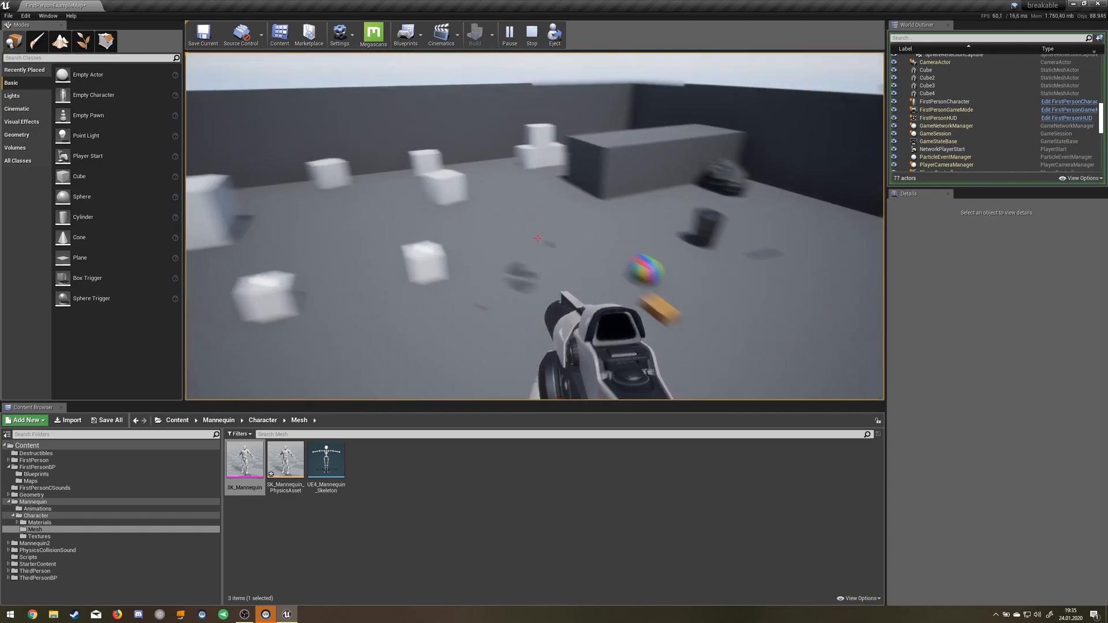
{"action": "key", "text": "Escape"}
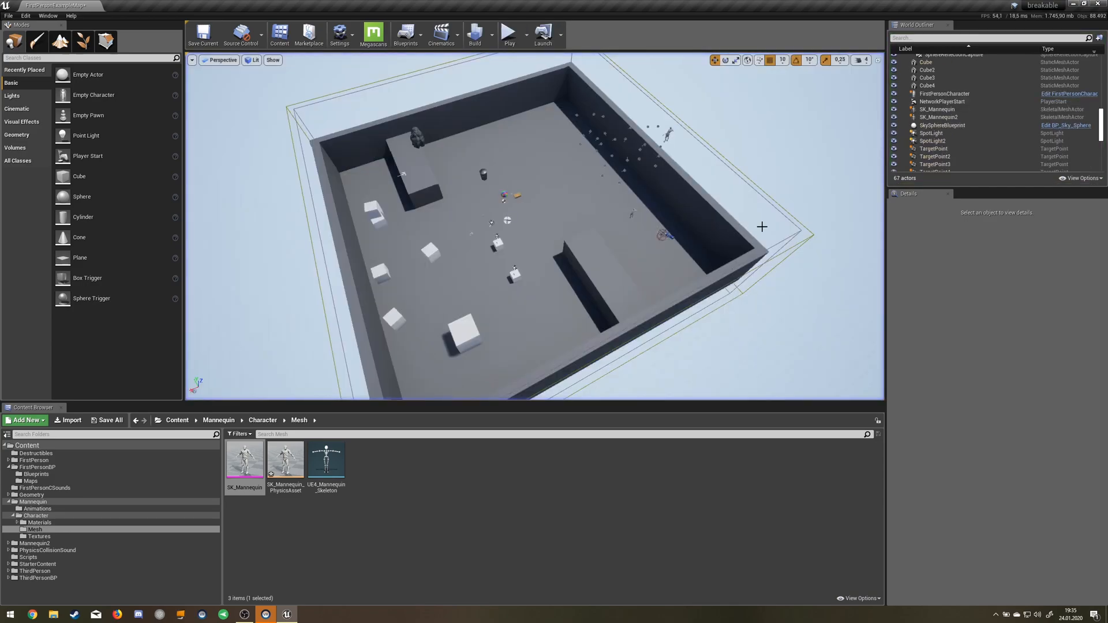
Run another play session (Alt+P), walking toward the striped ball
{"action": "key", "text": "alt+p"}
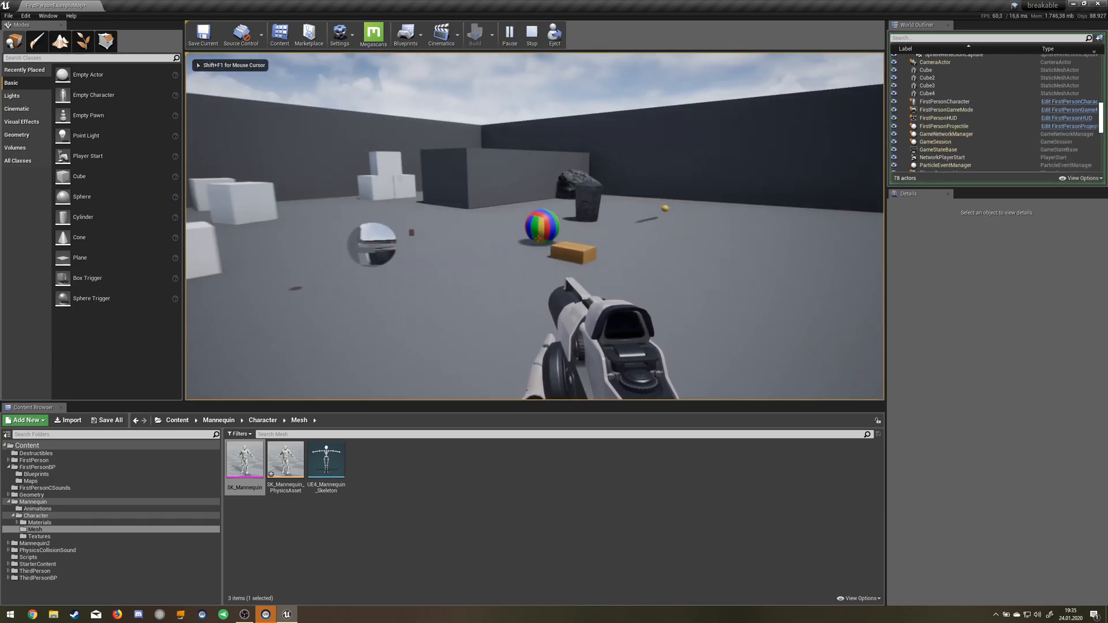
{"action": "key", "text": "w"}
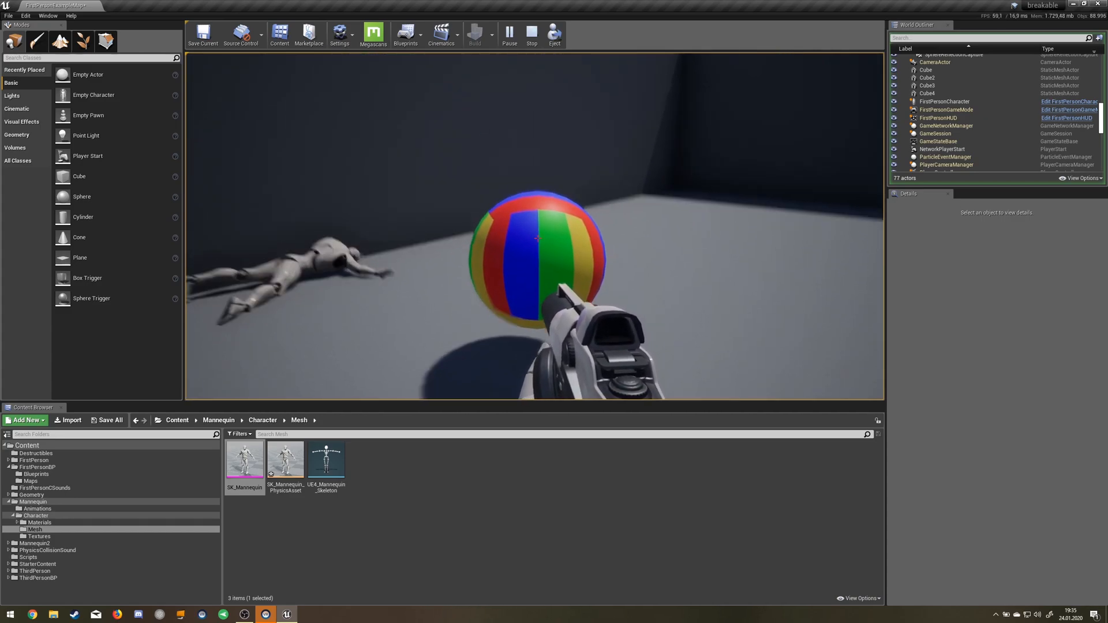
Review SK_Mannequin2 and the Floor actor, then start another play session
{"action": "key", "text": "Escape"}
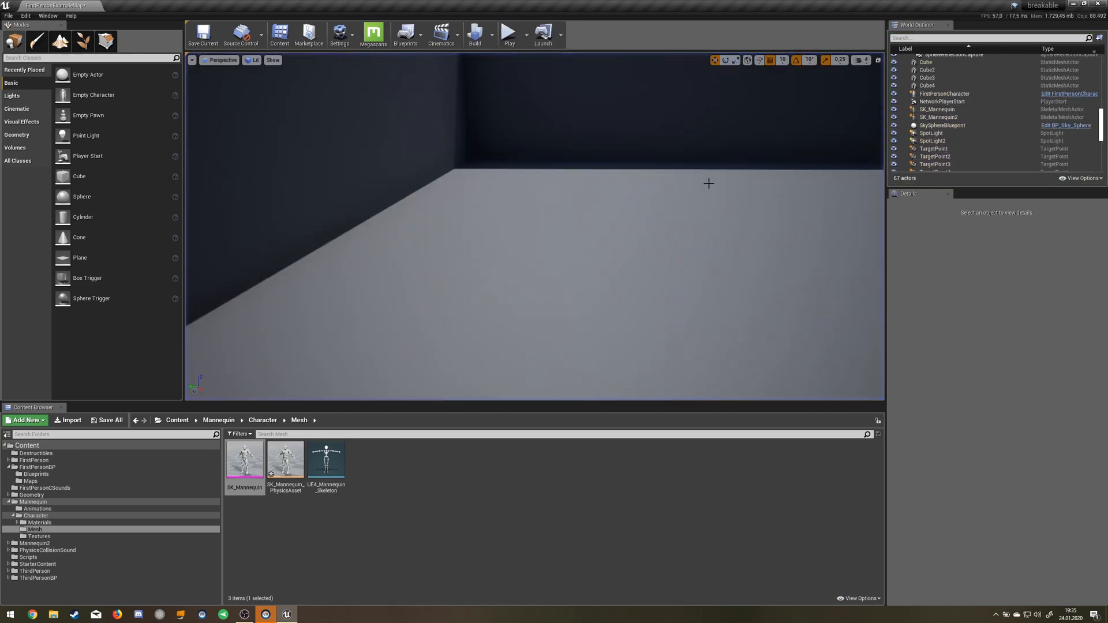
{"action": "right_click_drag", "start_coordinate": [679, 178], "coordinate": [481, 272]}
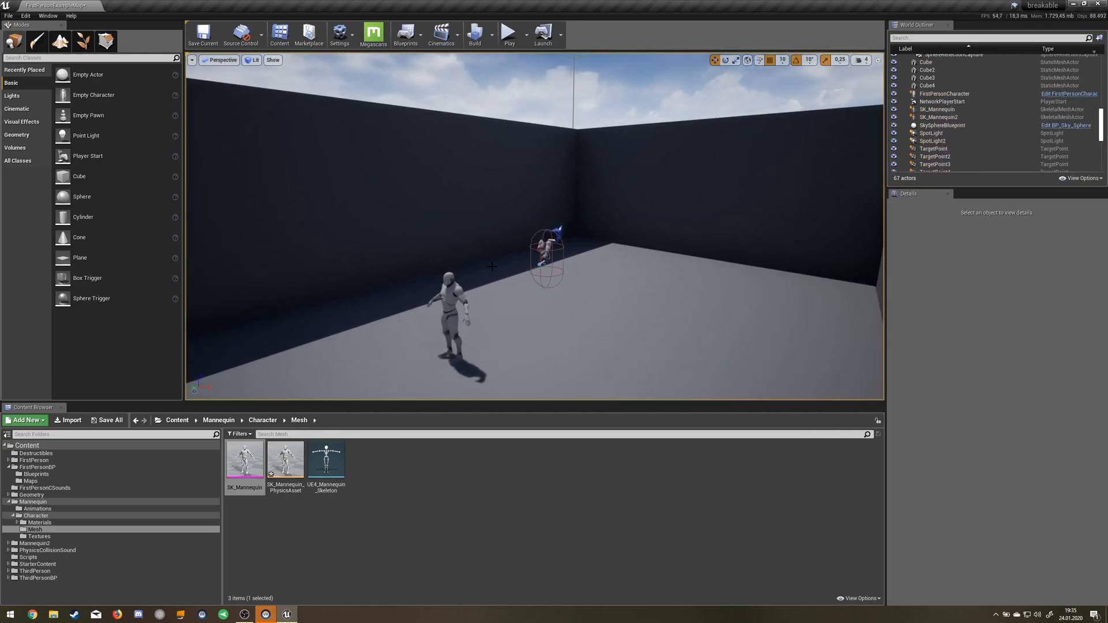
{"action": "left_click", "coordinate": [936, 117]}
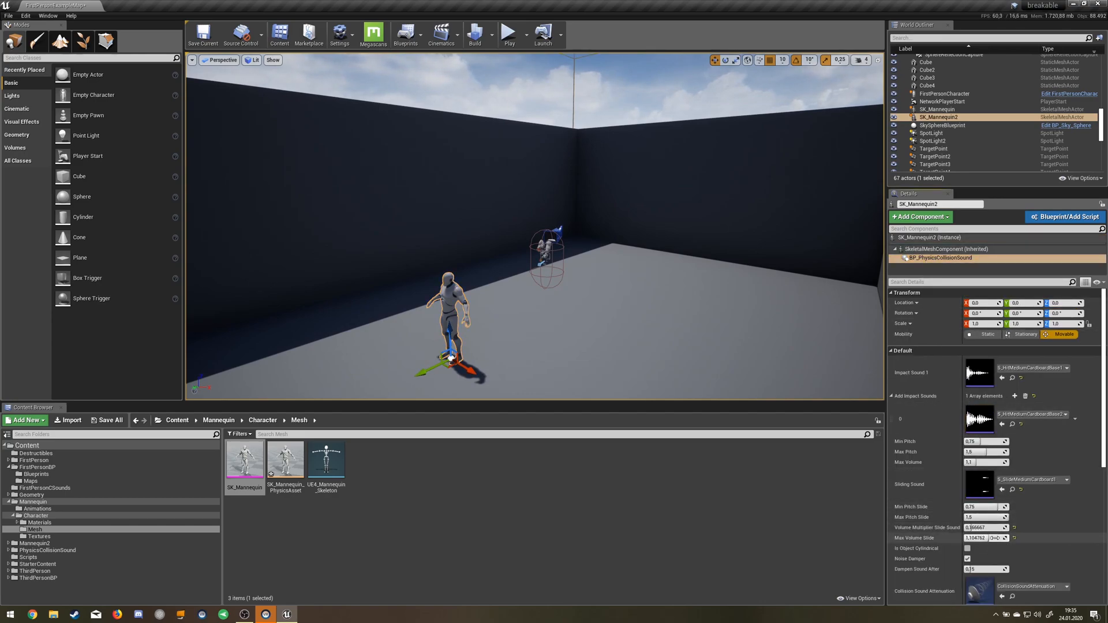
{"action": "left_click", "coordinate": [711, 348]}
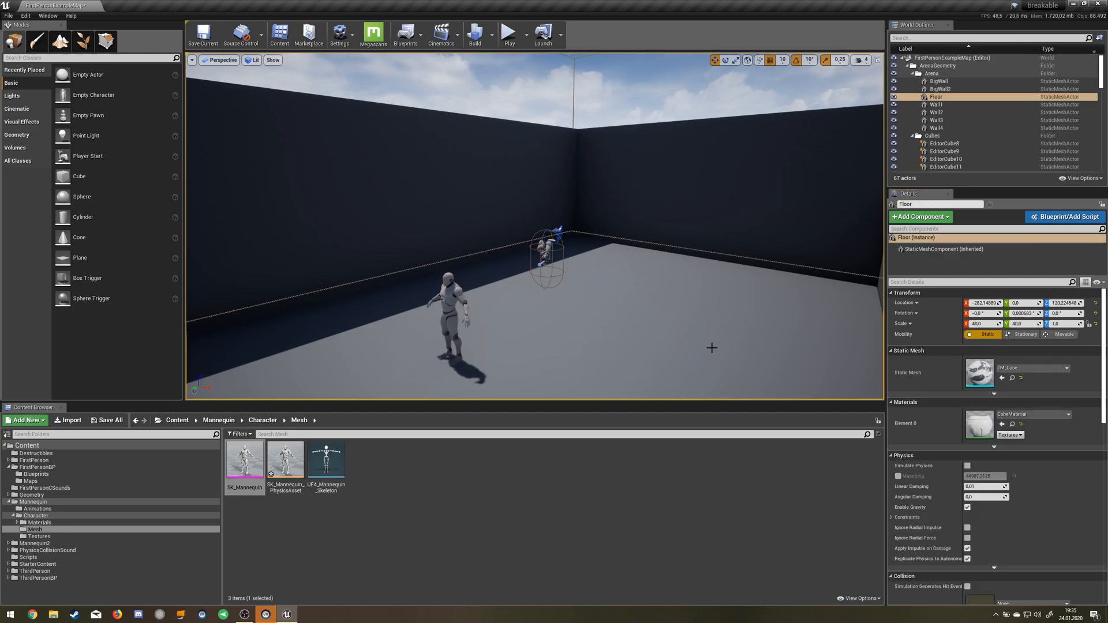
{"action": "left_click", "coordinate": [509, 35]}
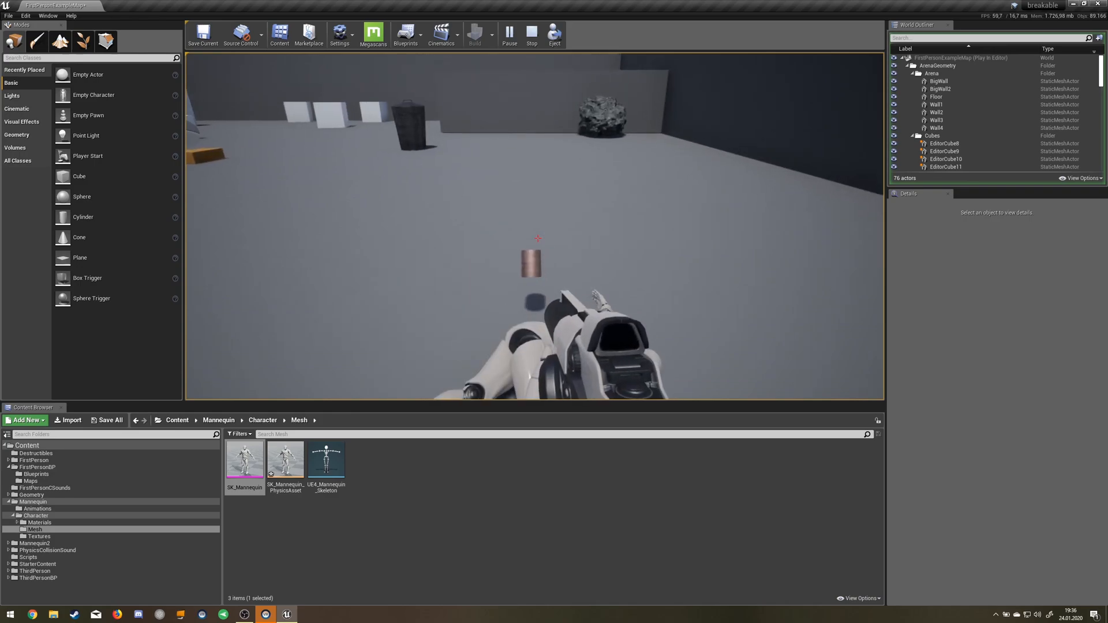
Stop playing, dismiss the error log and show SK_Mannequin2's collision sound component settings
{"action": "key", "text": "Escape"}
{"action": "left_click", "coordinate": [760, 176]}
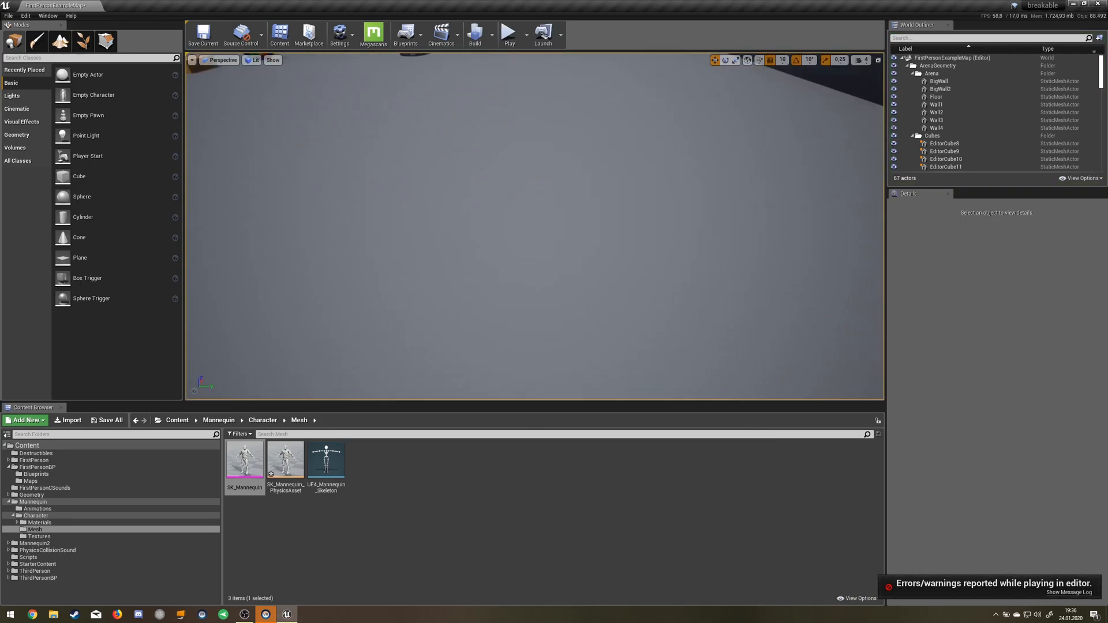
{"action": "right_click_drag", "start_coordinate": [519, 225], "coordinate": [623, 244]}
{"action": "left_click", "coordinate": [449, 248]}
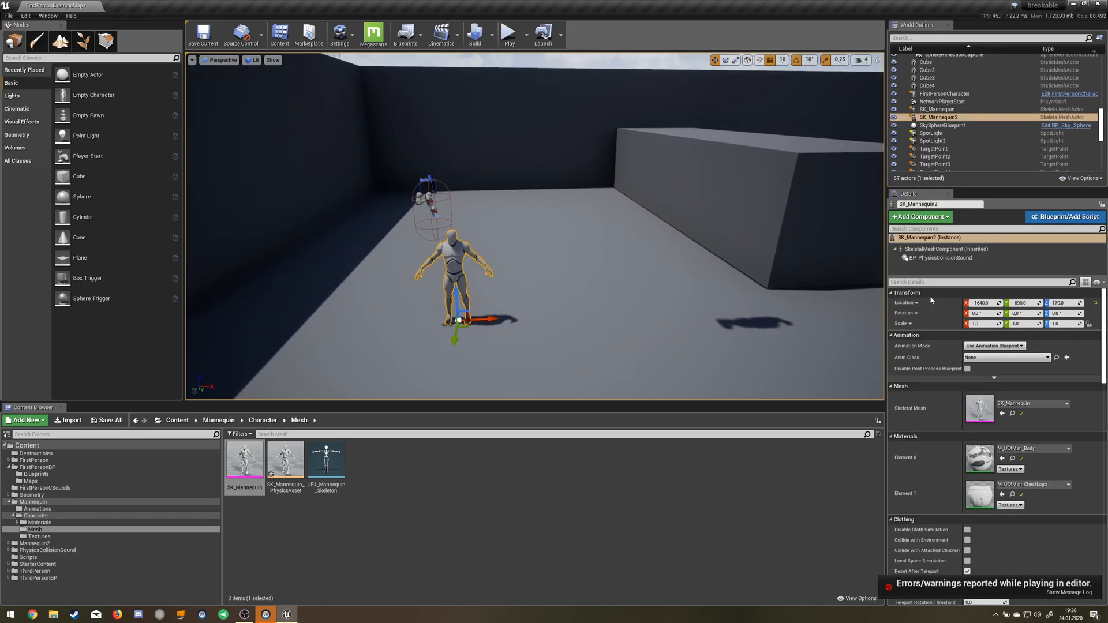
{"action": "left_click", "coordinate": [929, 259]}
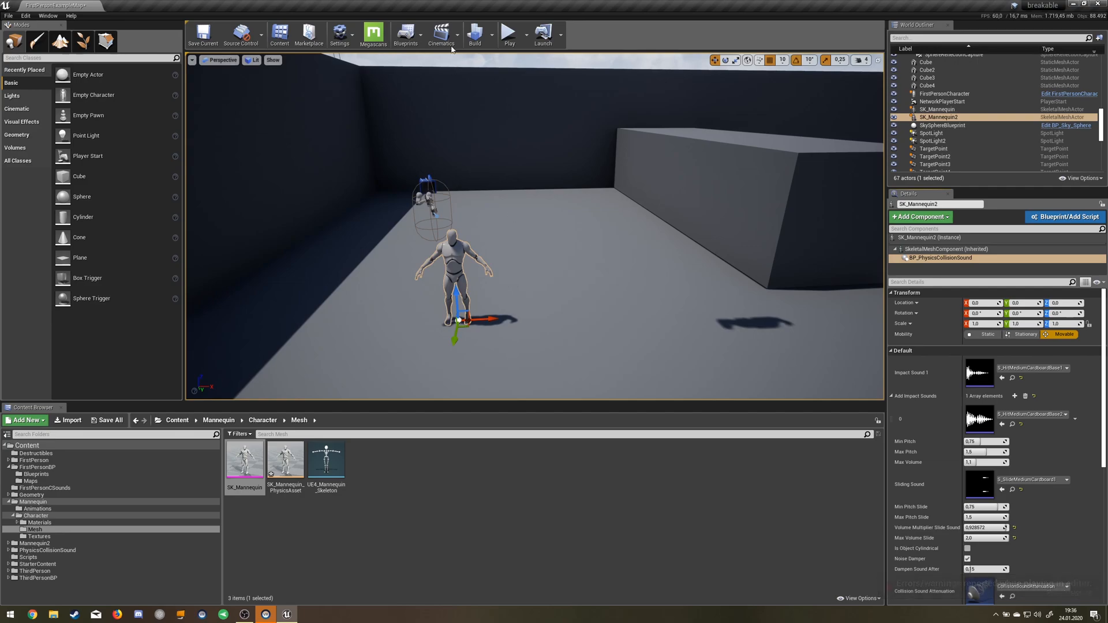
Play the level, walking around the box and sprawled ragdolls, then stop the playtest
{"action": "key", "text": "alt+p"}
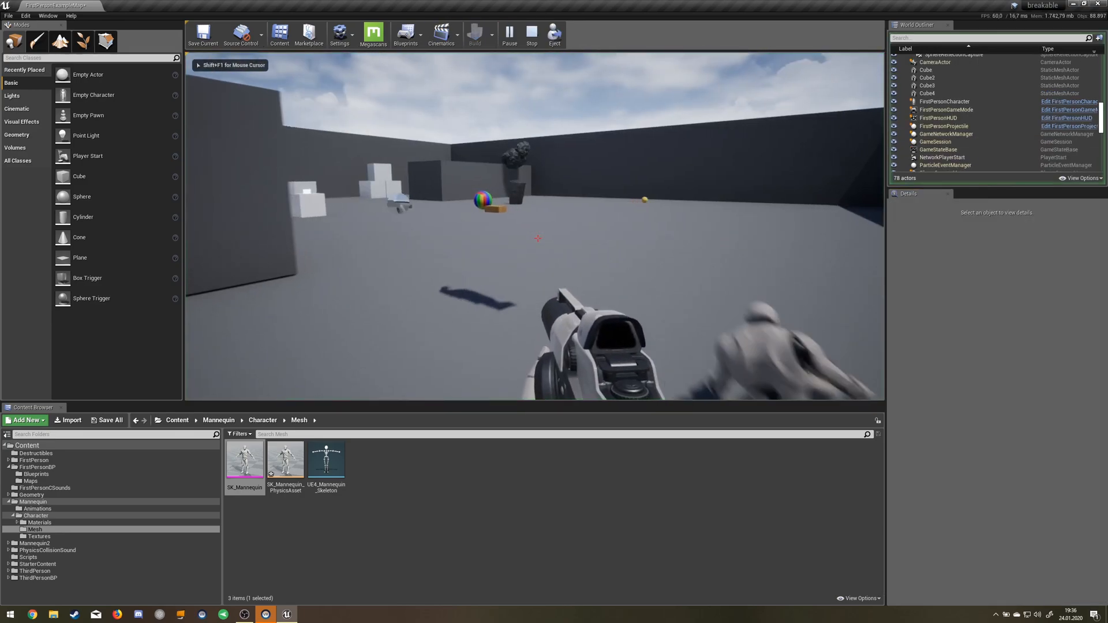
{"action": "key", "text": "w"}
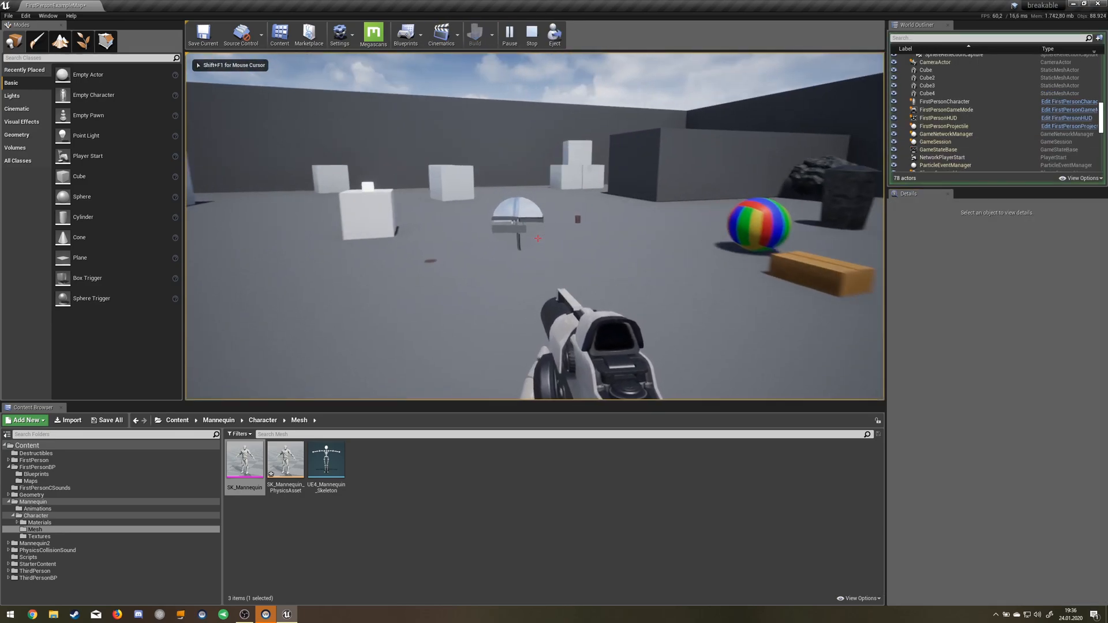
{"action": "key", "text": "w"}
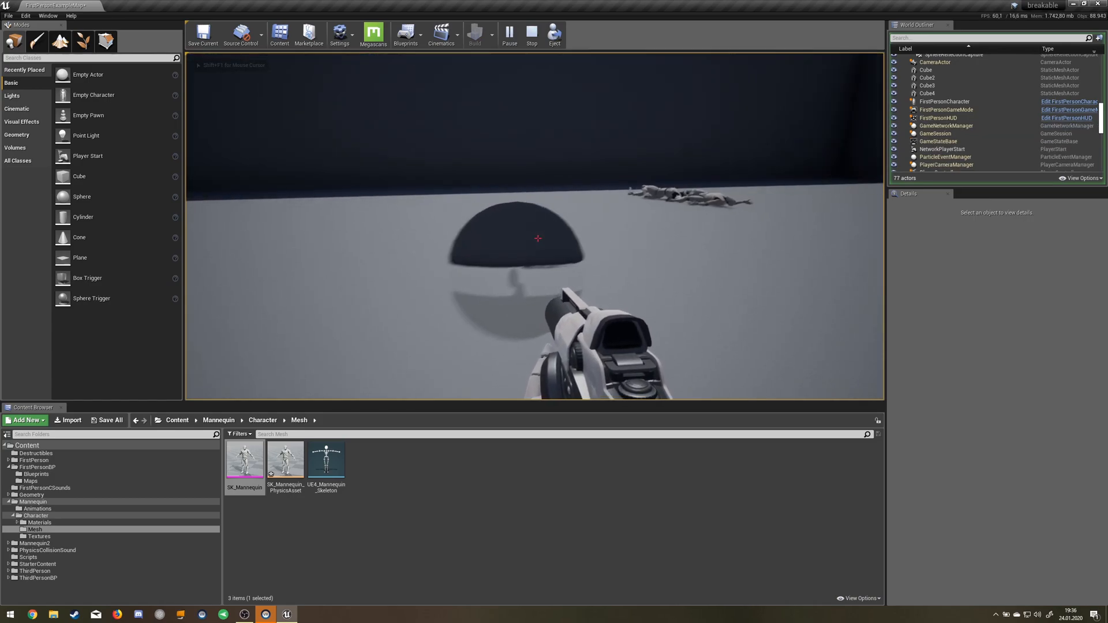
{"action": "key", "text": "w"}
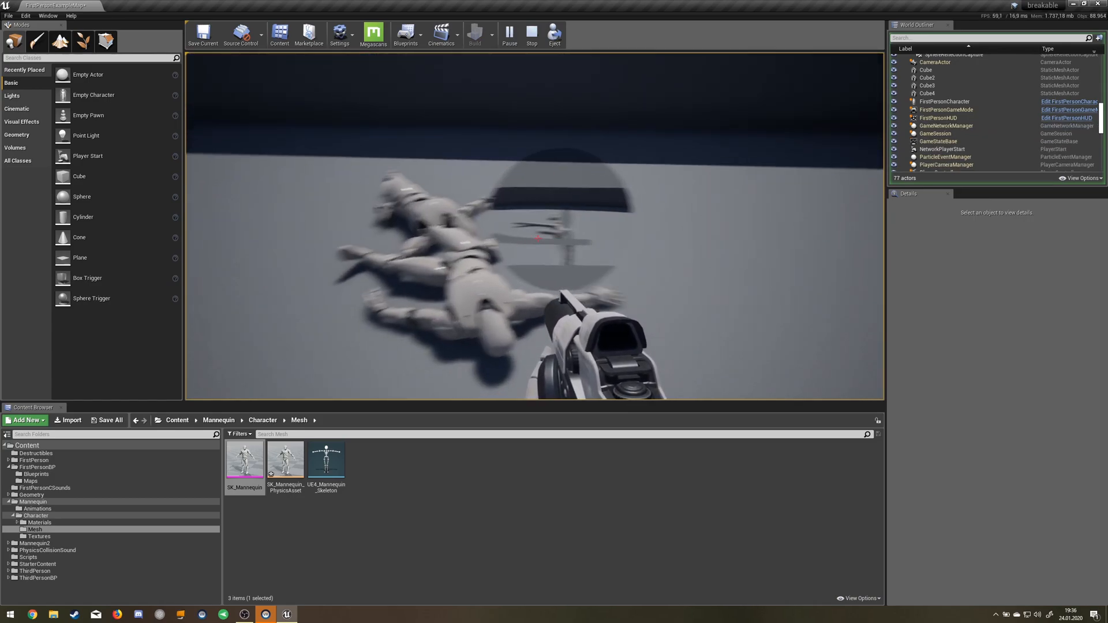
{"action": "key", "text": "w"}
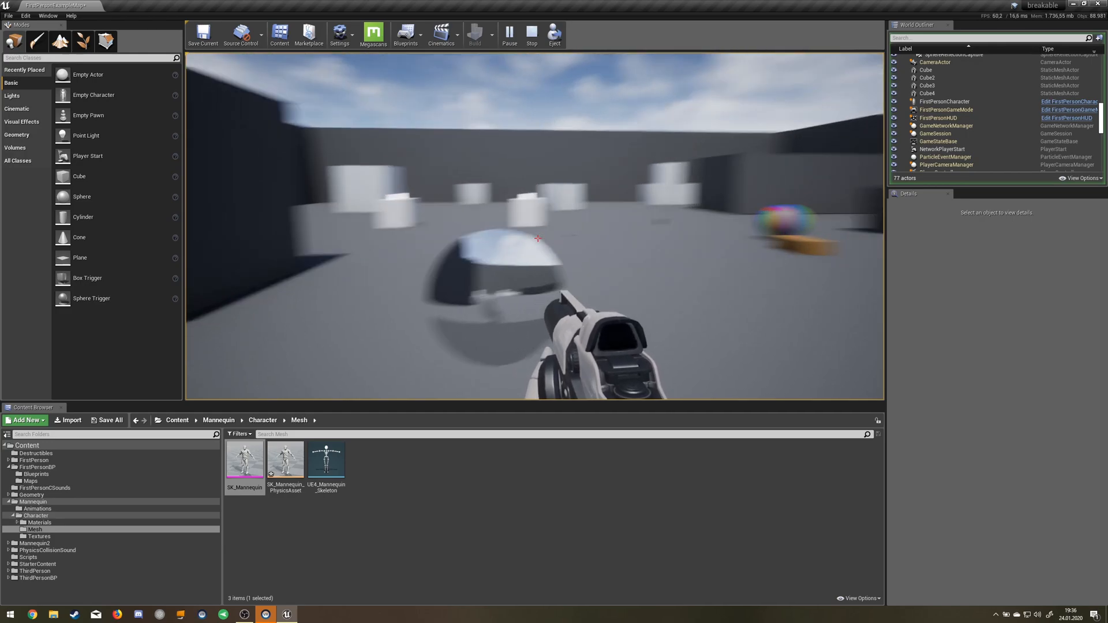
{"action": "key", "text": "w"}
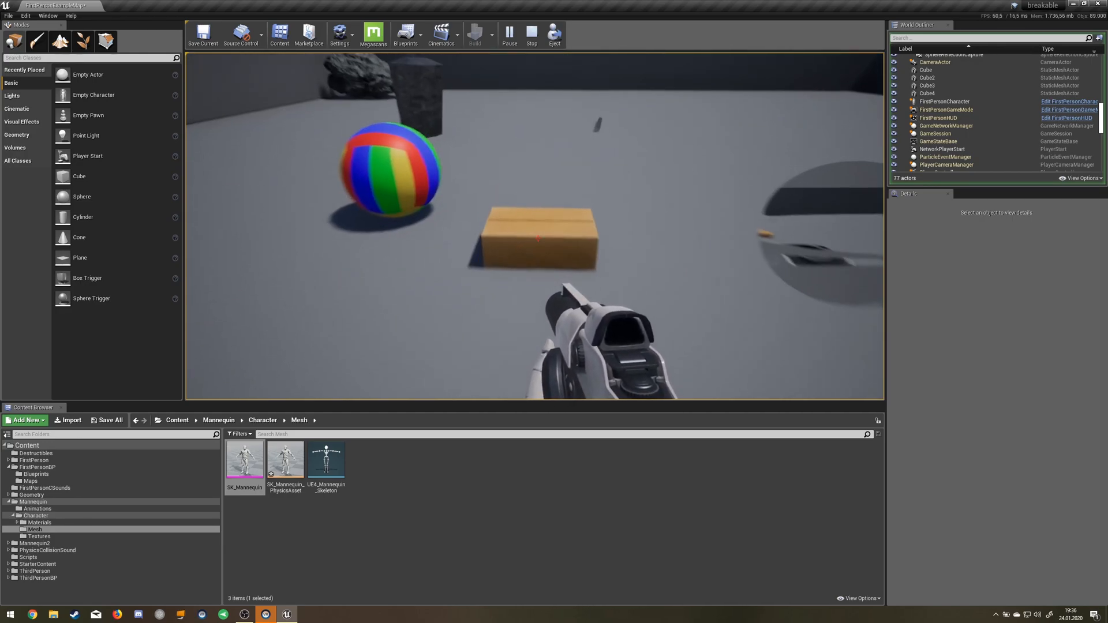
{"action": "key", "text": "w"}
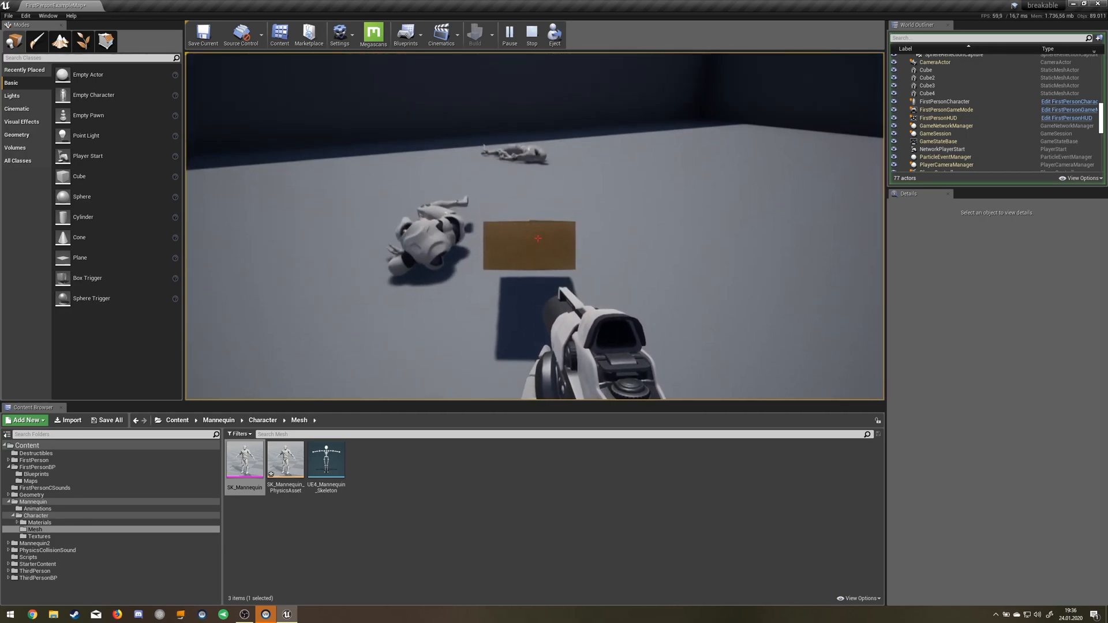
{"action": "key", "text": "w"}
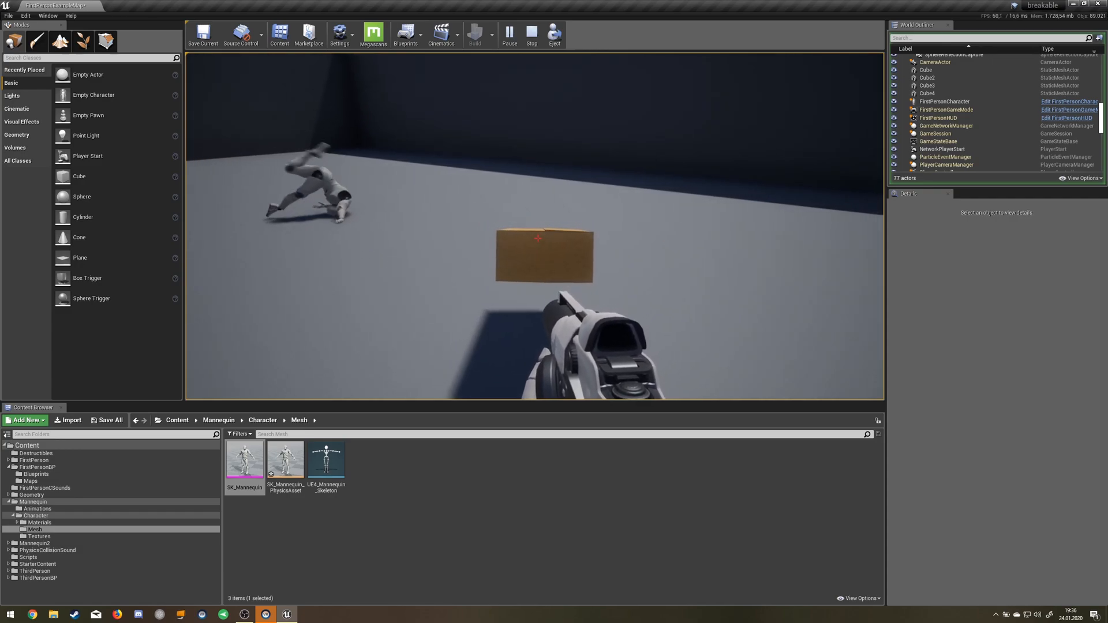
{"action": "key", "text": "w"}
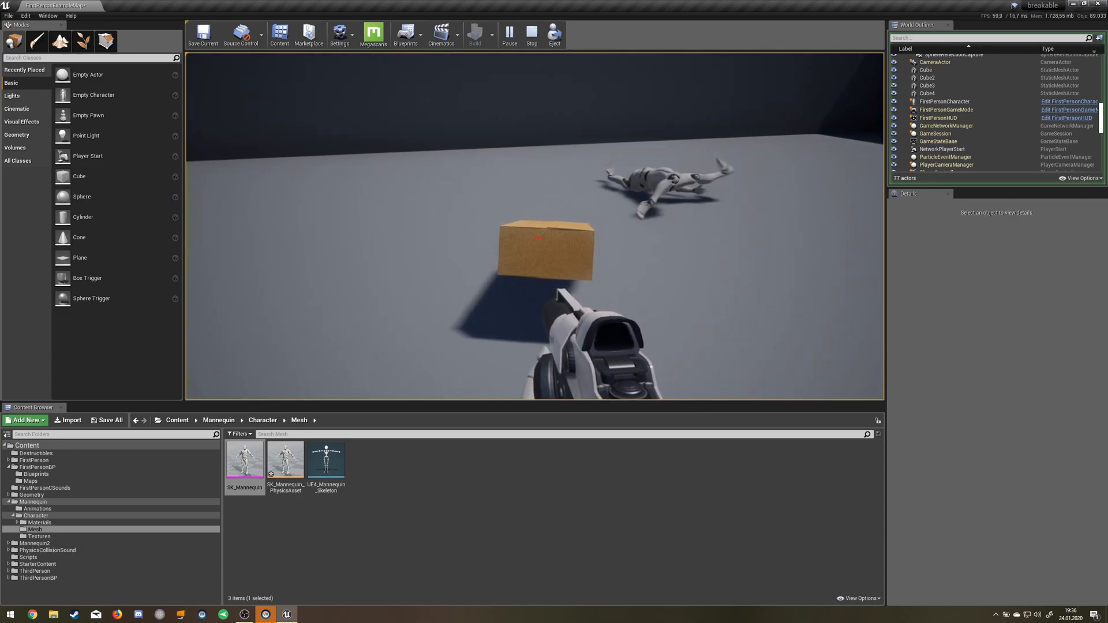
{"action": "key", "text": "w"}
{"action": "key", "text": "Escape"}
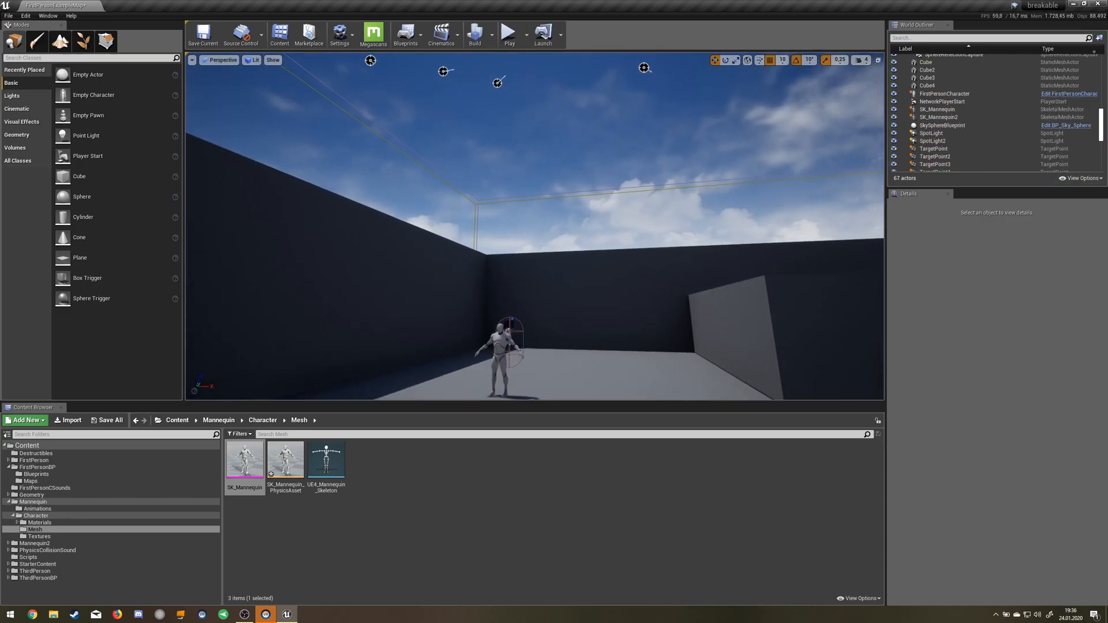
{"action": "right_click_drag", "start_coordinate": [788, 120], "coordinate": [537, 183]}
{"action": "left_click", "coordinate": [531, 223]}
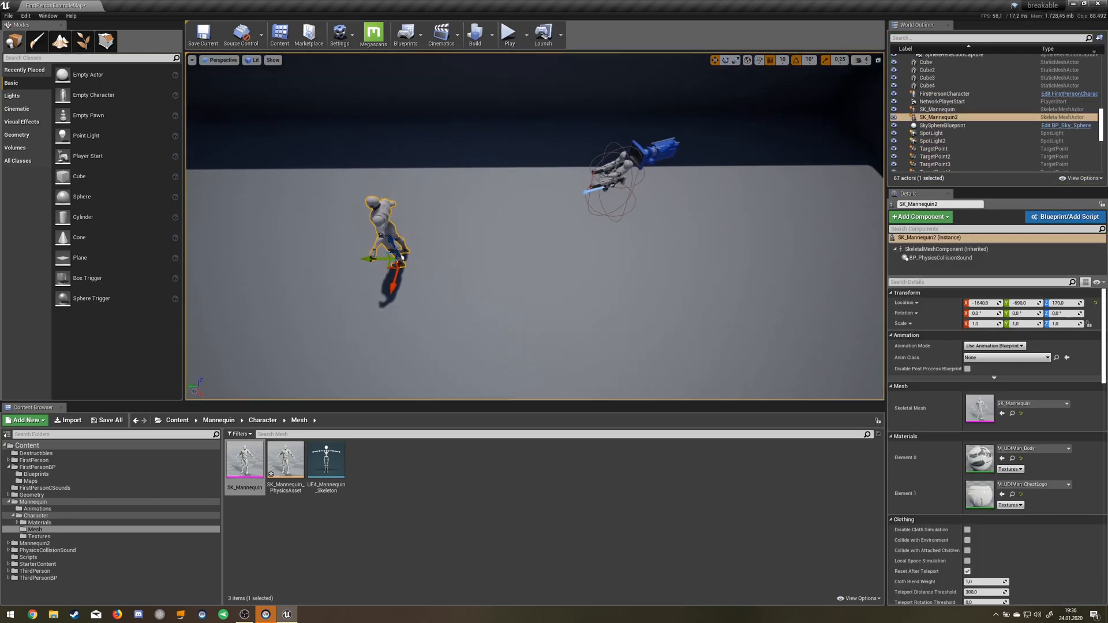
{"action": "right_click_drag", "start_coordinate": [398, 257], "coordinate": [557, 224]}
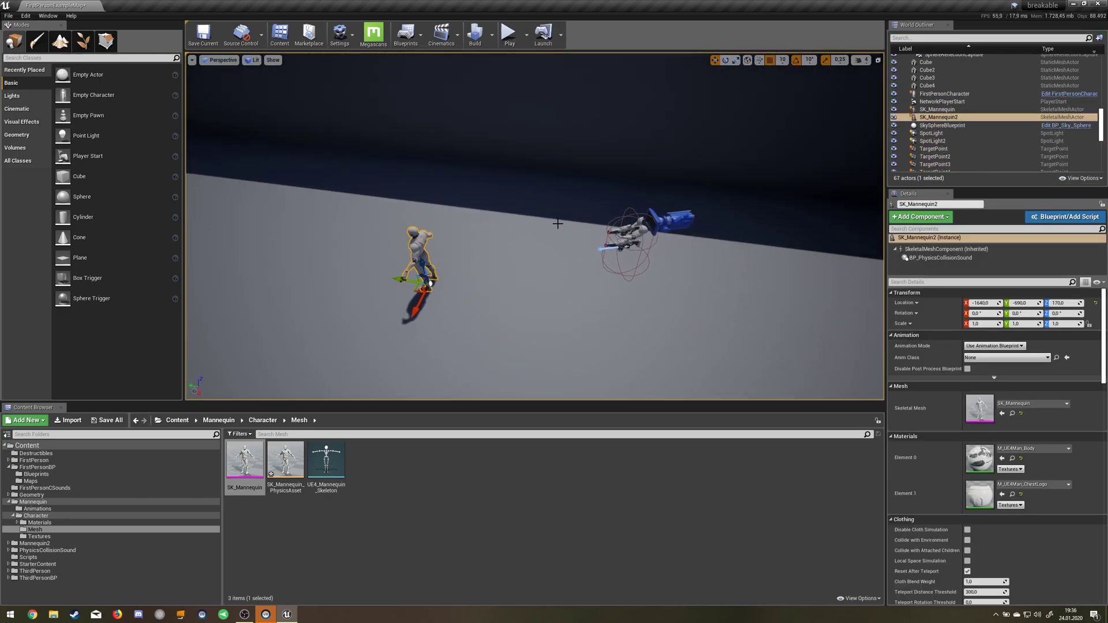
{"action": "left_click", "coordinate": [915, 258]}
{"action": "scroll", "coordinate": [914, 429], "scroll_direction": "down", "scroll_amount": 3}
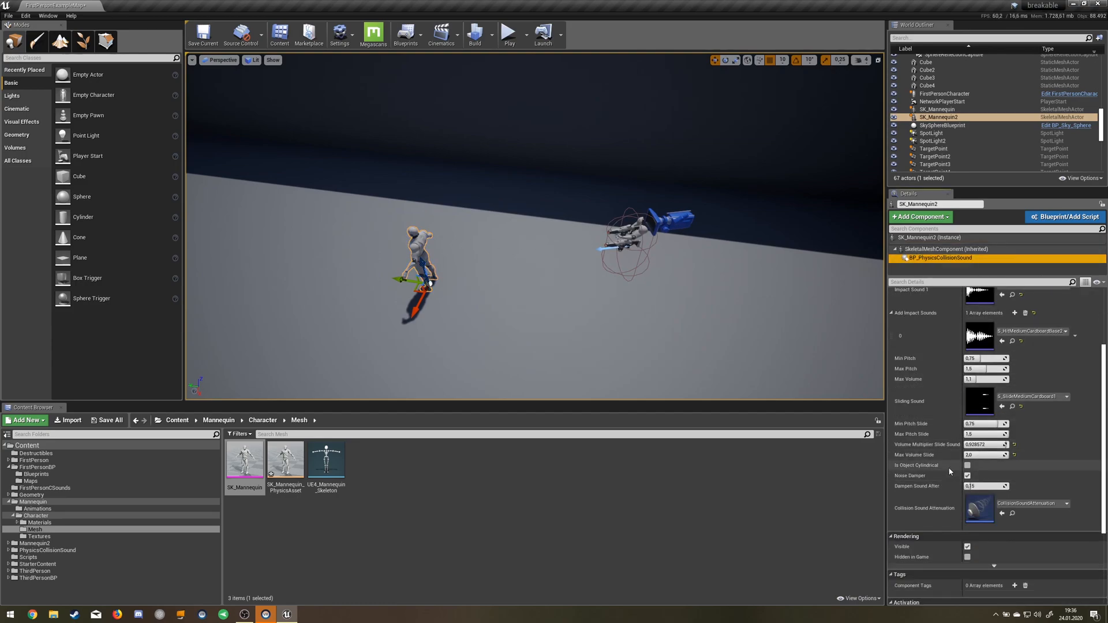
{"action": "left_click", "coordinate": [510, 33]}
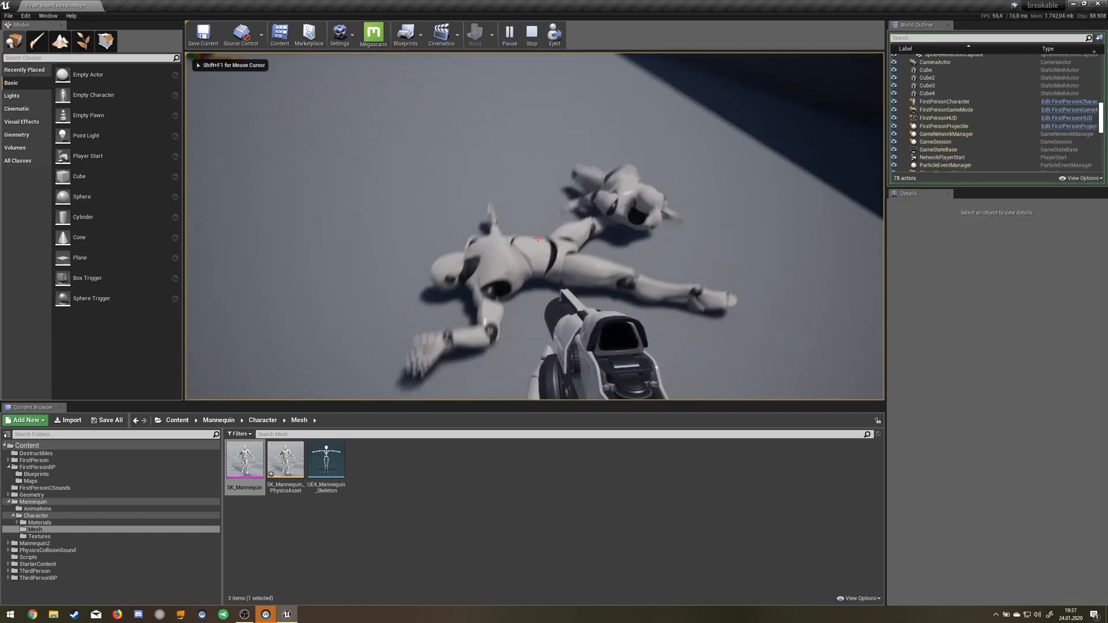
{"action": "key", "text": "w"}
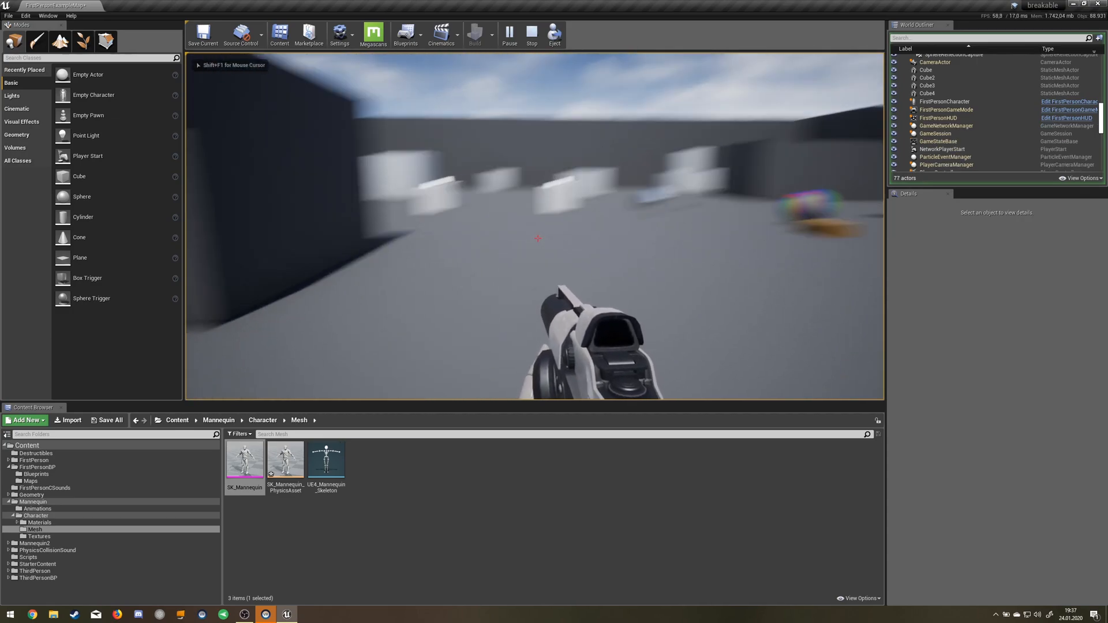
{"action": "key", "text": "w"}
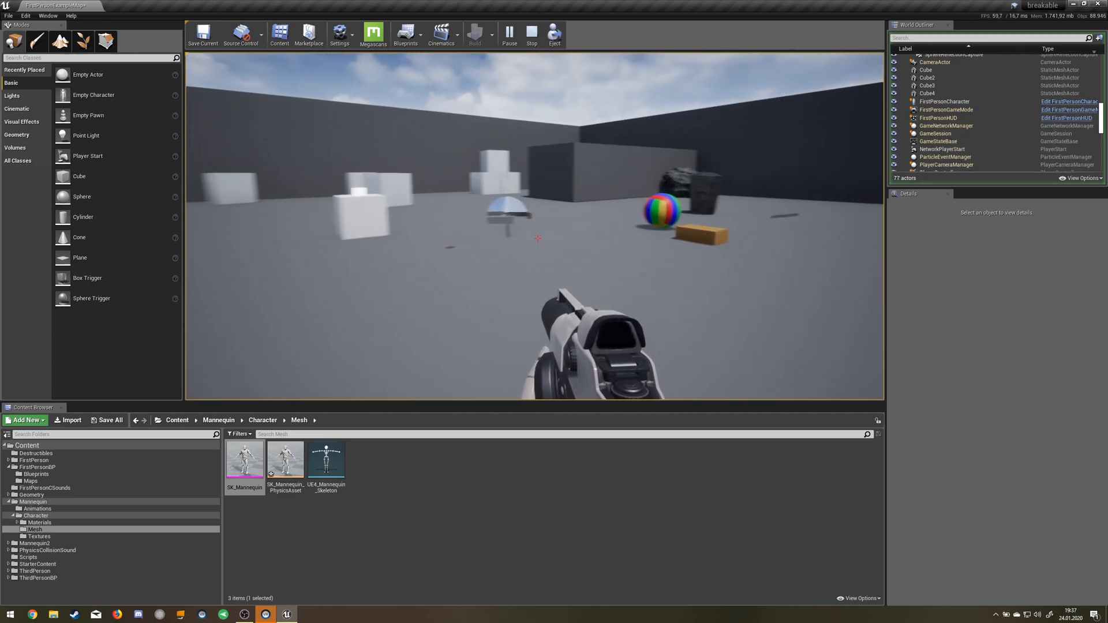
{"action": "key", "text": "w"}
{"action": "key", "text": "w"}
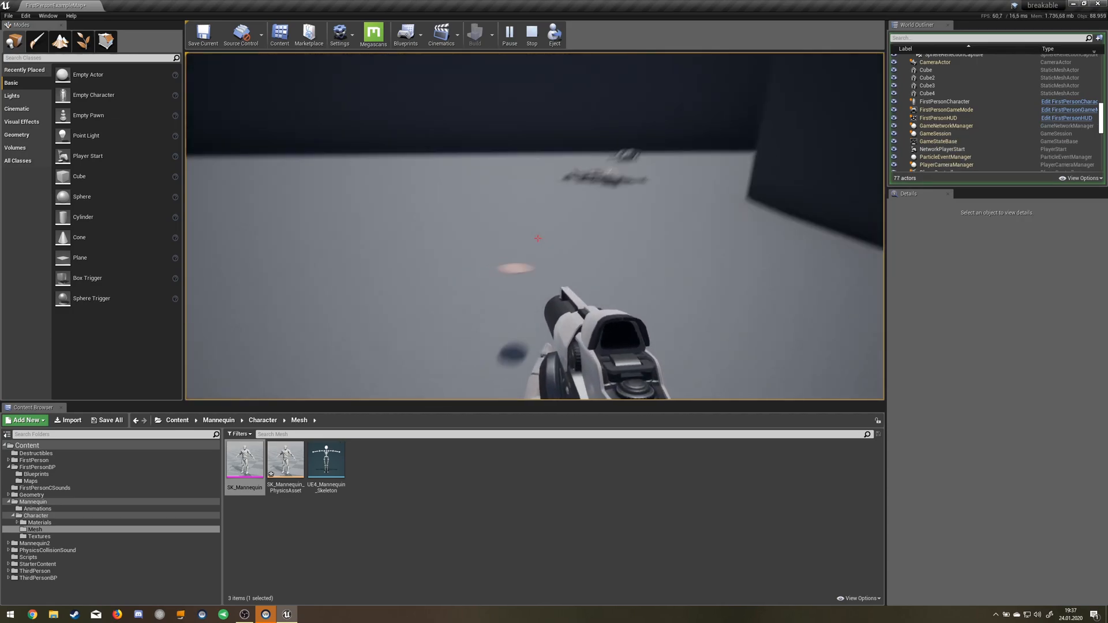
{"action": "key", "text": "w"}
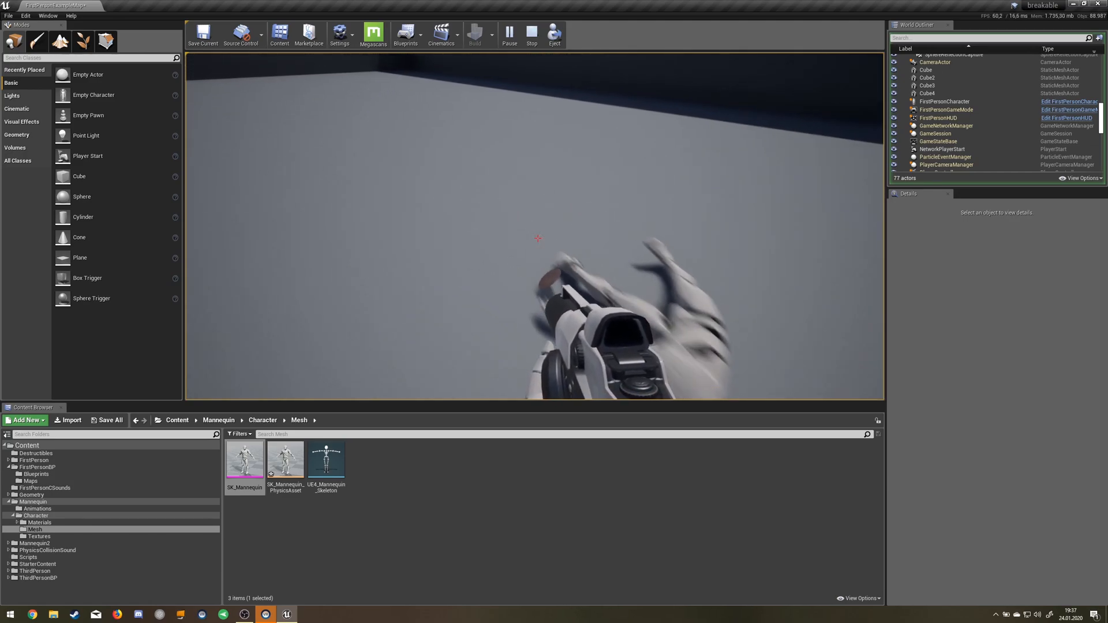
{"action": "key", "text": "w"}
{"action": "key", "text": "w"}
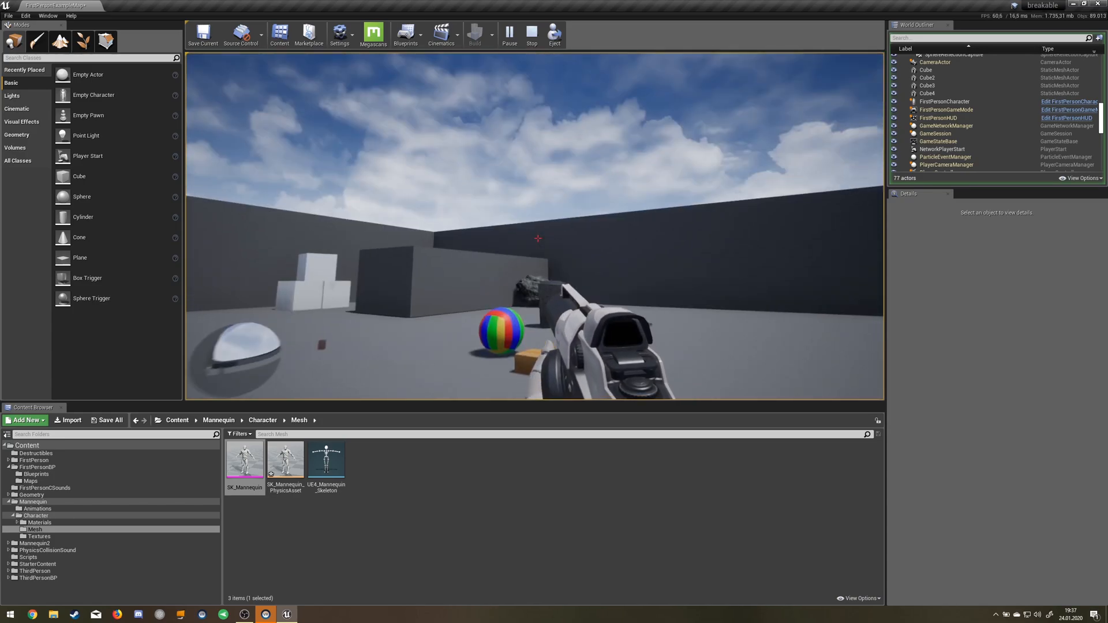
{"action": "key", "text": "w"}
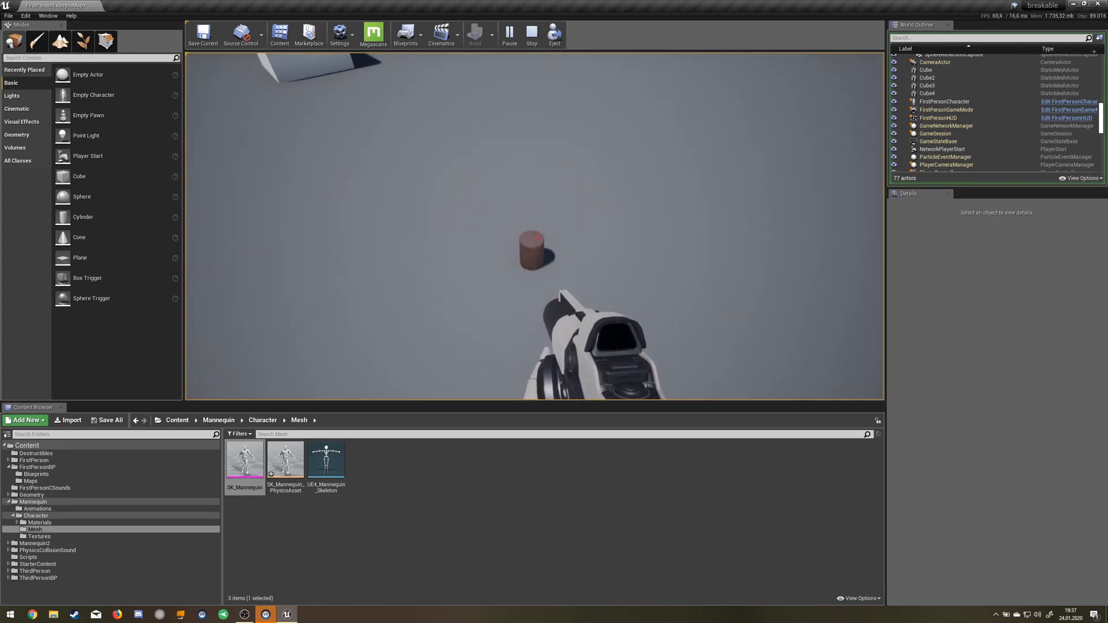
{"action": "key", "text": "w"}
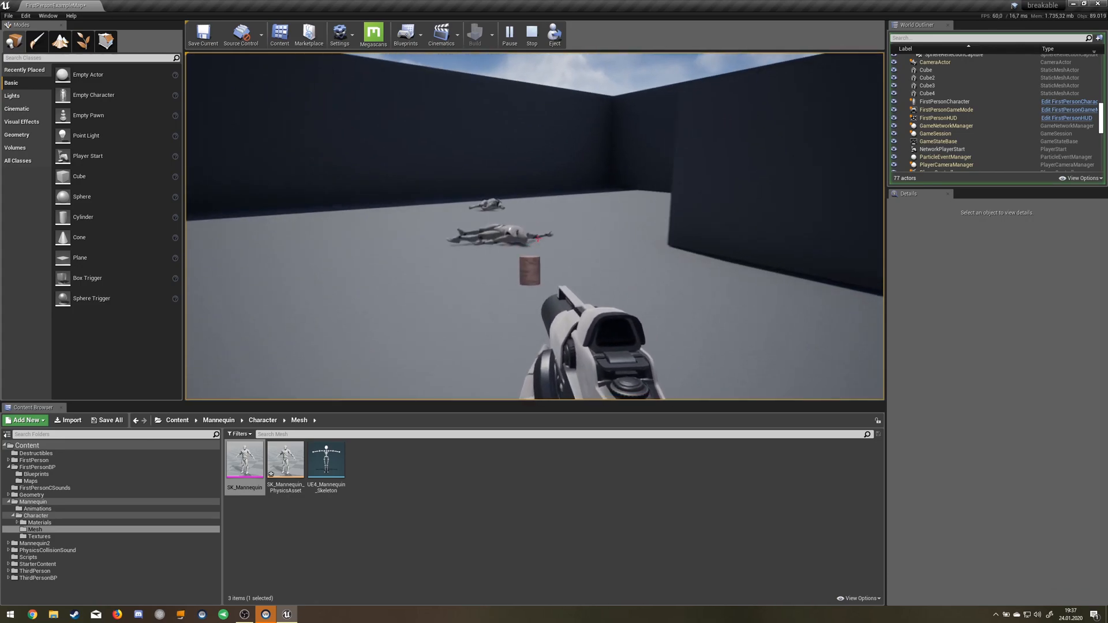
{"action": "key", "text": "w"}
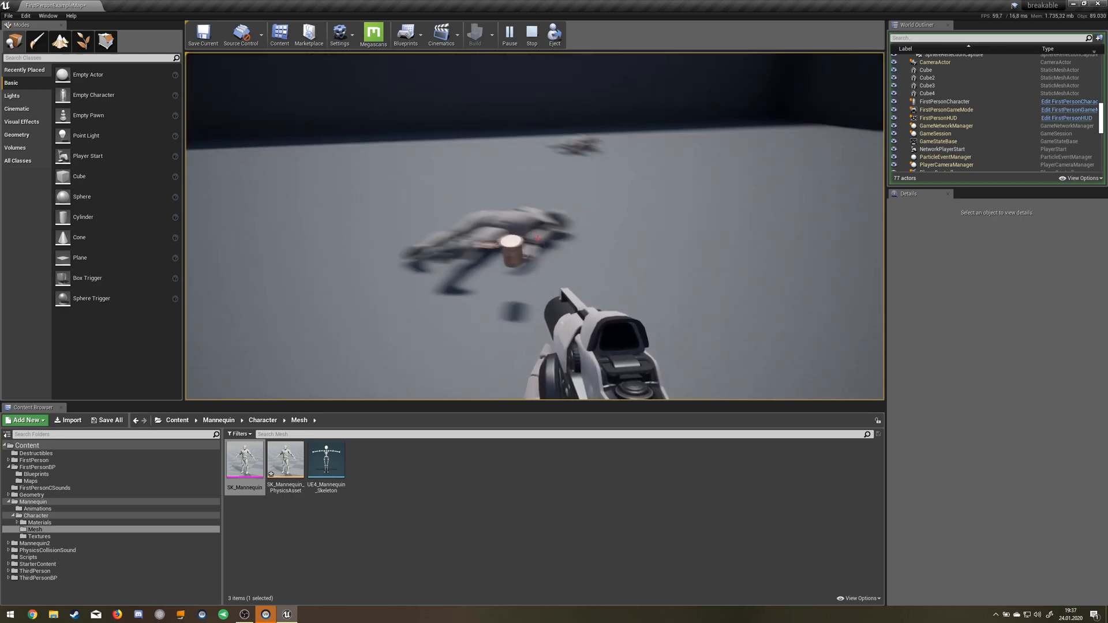
{"action": "key", "text": "w"}
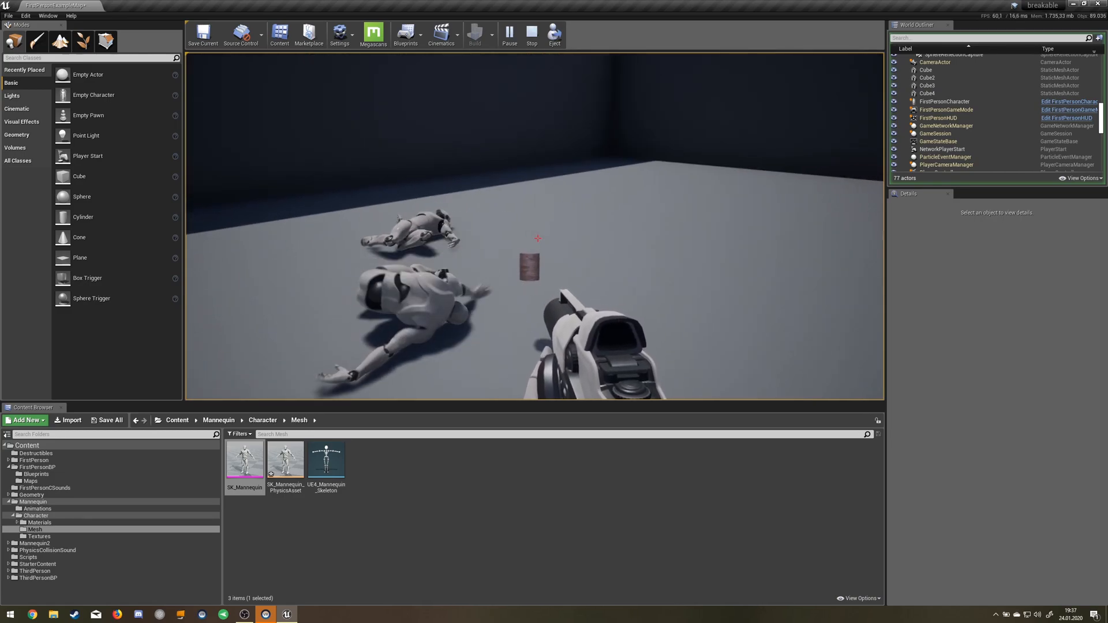
{"action": "key", "text": "w"}
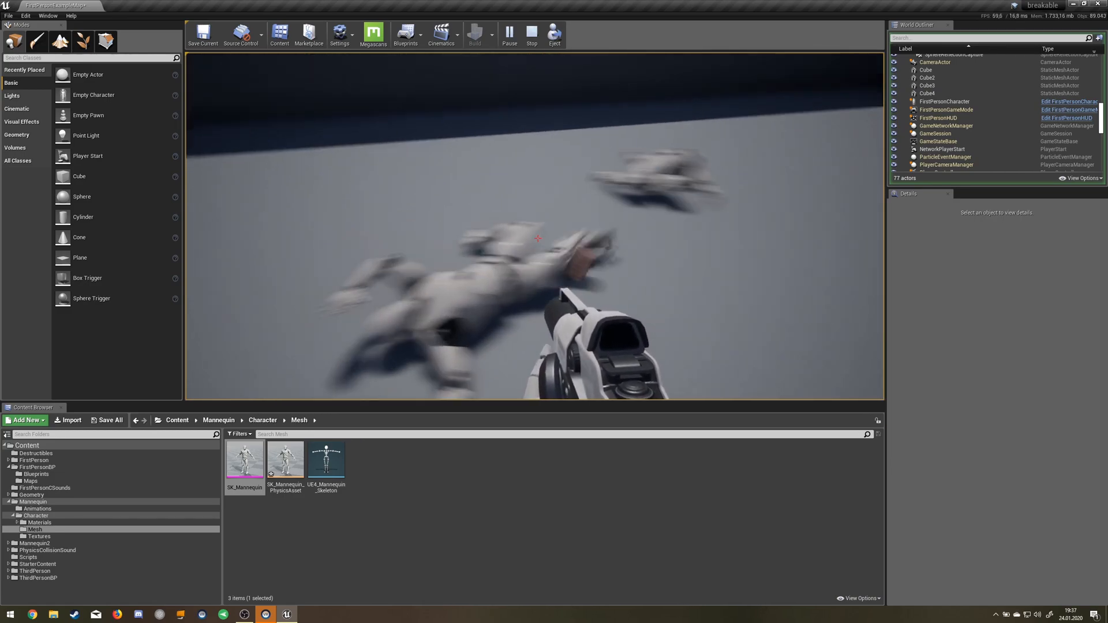
{"action": "key", "text": "w"}
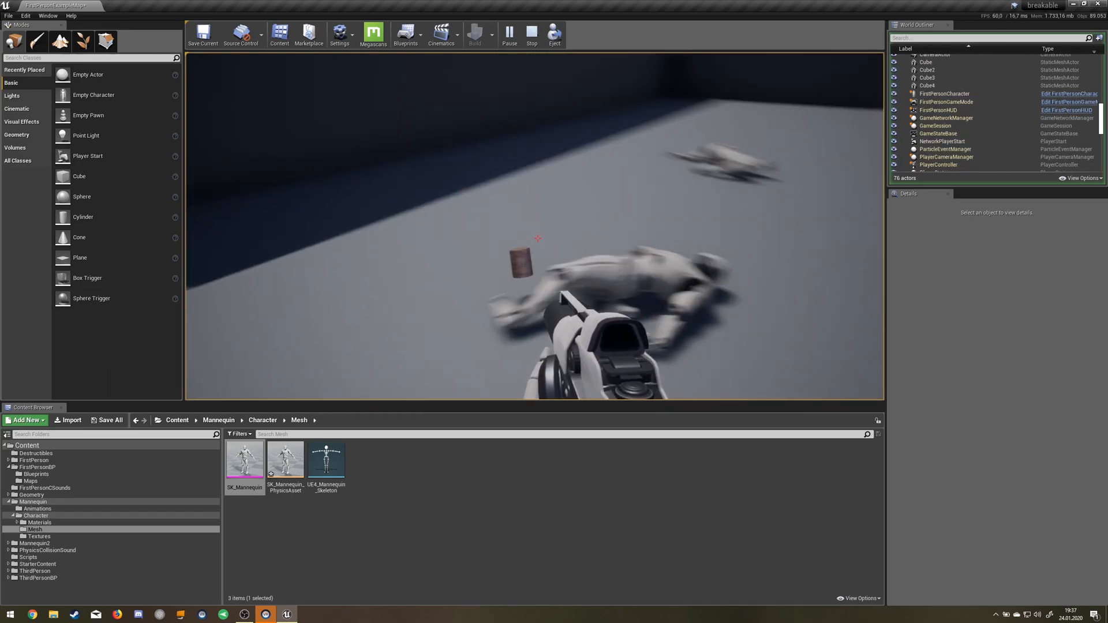
{"action": "key", "text": "w"}
{"action": "key", "text": "w"}
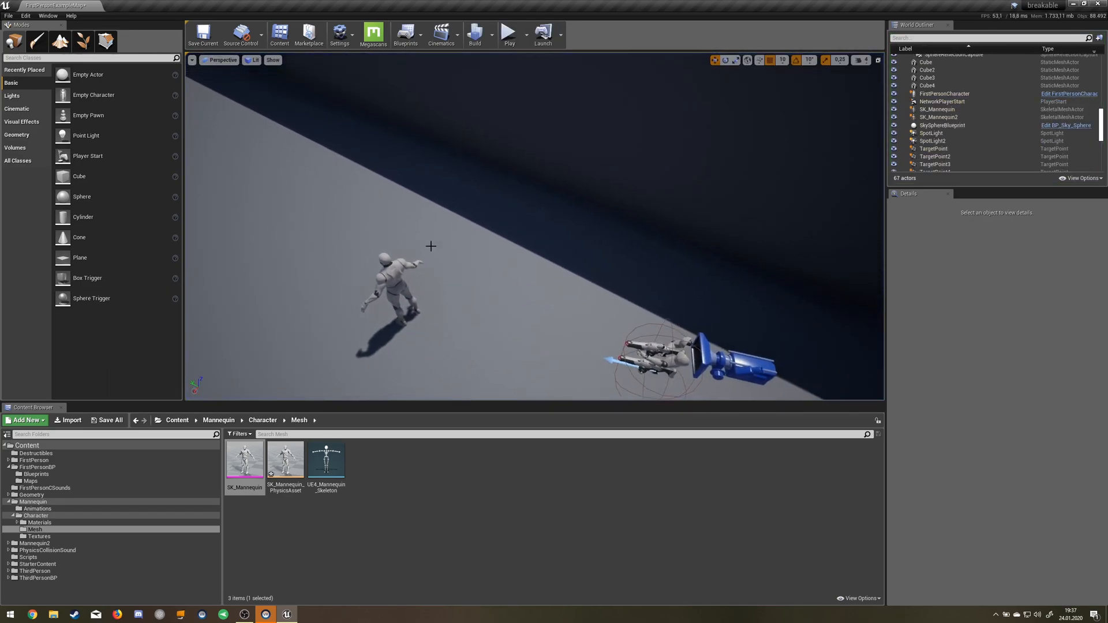
Show the BP_PhysicsCollisionSound settings of SK_Mannequin2 and then of SK_Mannequin up in the sky
{"action": "left_click", "coordinate": [561, 230]}
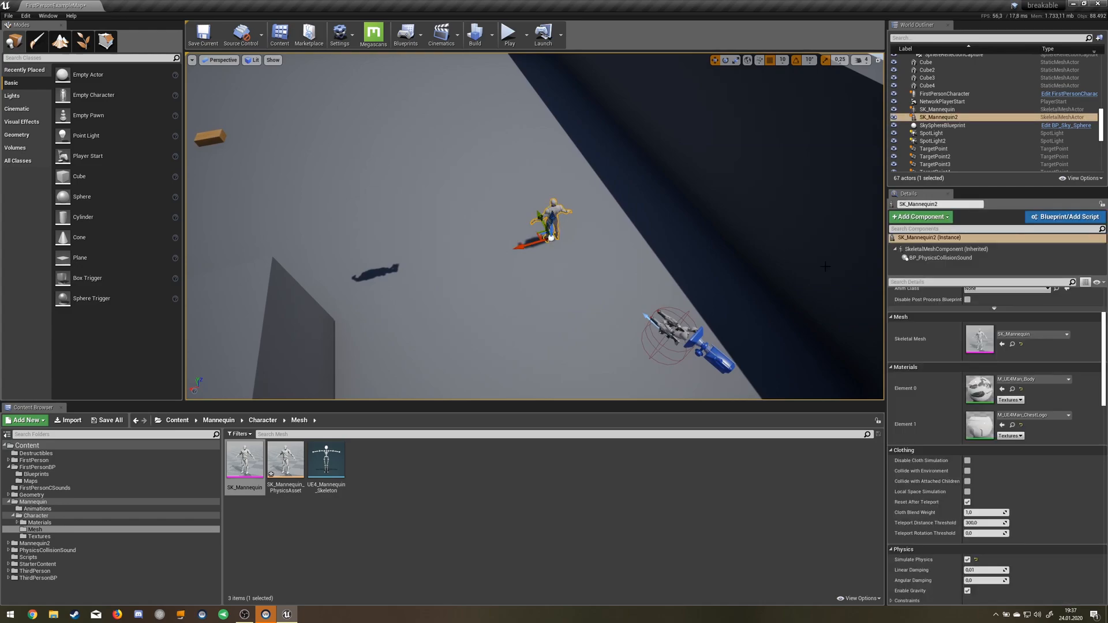
{"action": "left_click", "coordinate": [940, 257]}
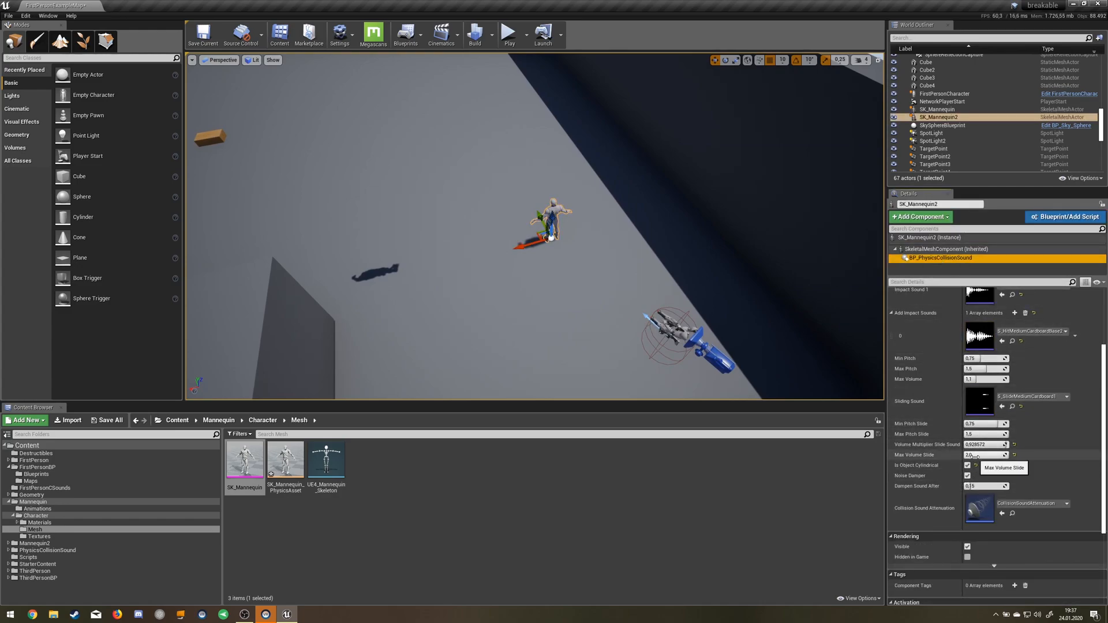
{"action": "right_click_drag", "start_coordinate": [525, 228], "coordinate": [554, 130]}
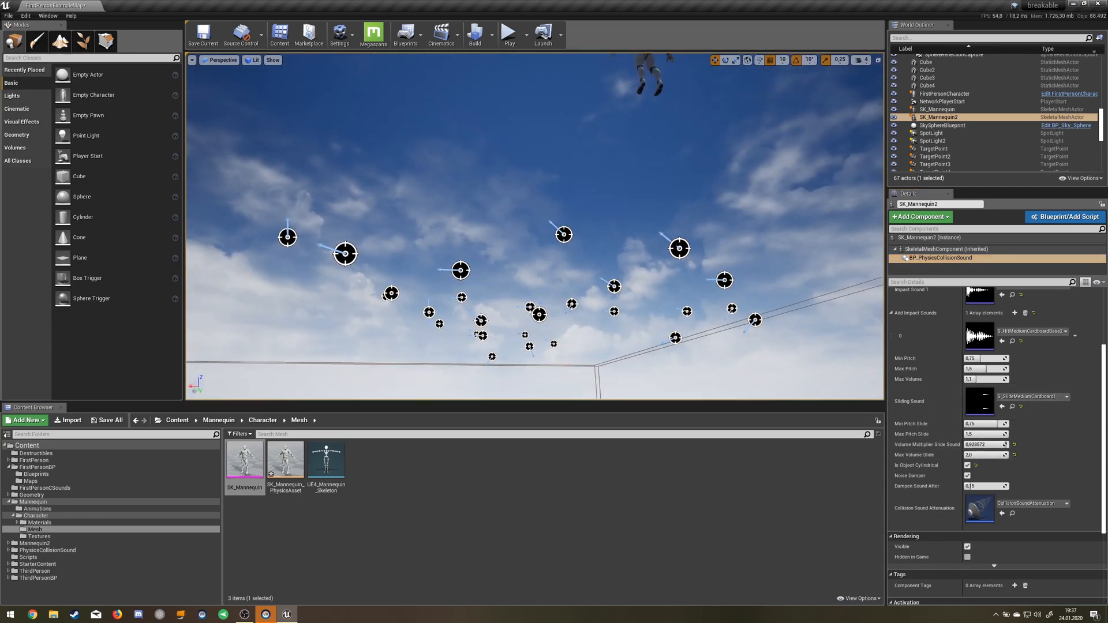
{"action": "left_click", "coordinate": [605, 266]}
{"action": "right_click_drag", "start_coordinate": [604, 266], "coordinate": [486, 286]}
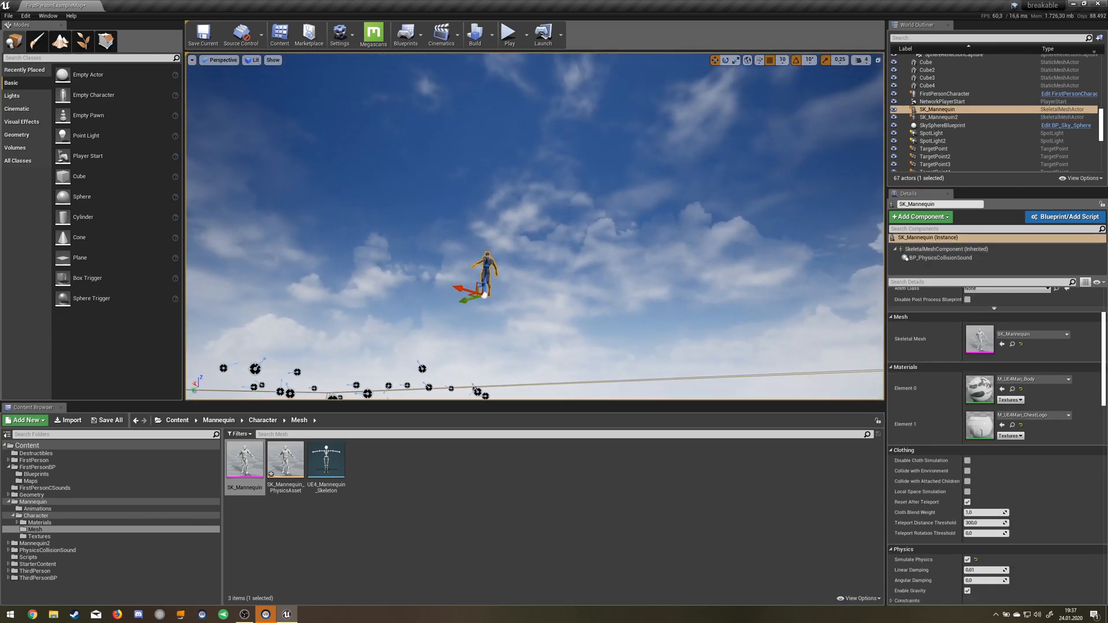
{"action": "left_click", "coordinate": [960, 259]}
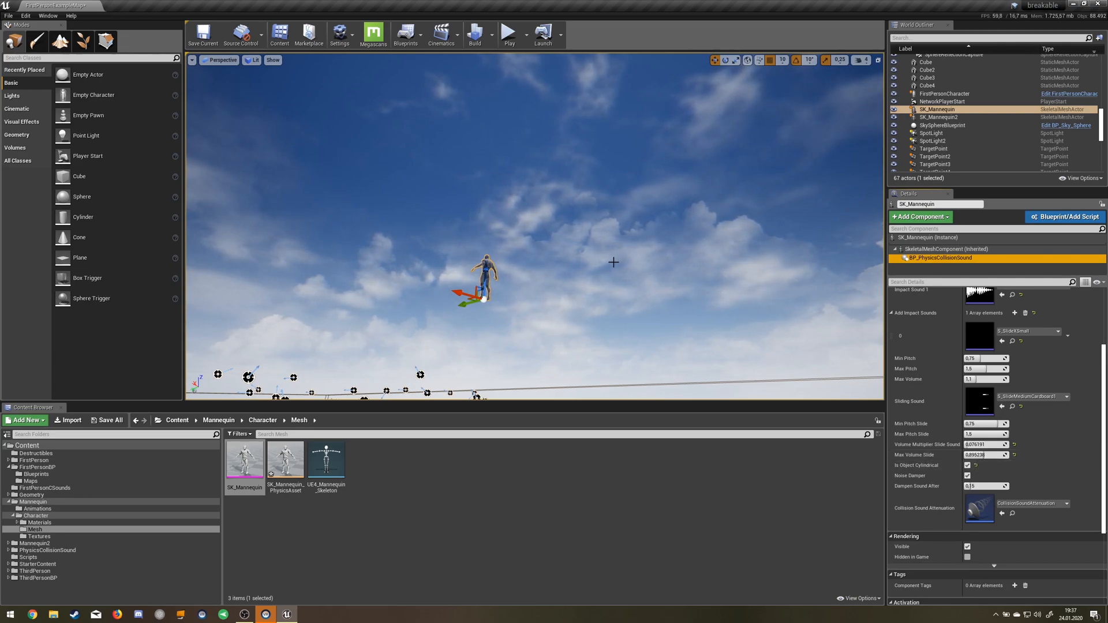
Fly the view back down over the arena toward the standing mannequin
{"action": "right_click_drag", "start_coordinate": [520, 260], "coordinate": [520, 173]}
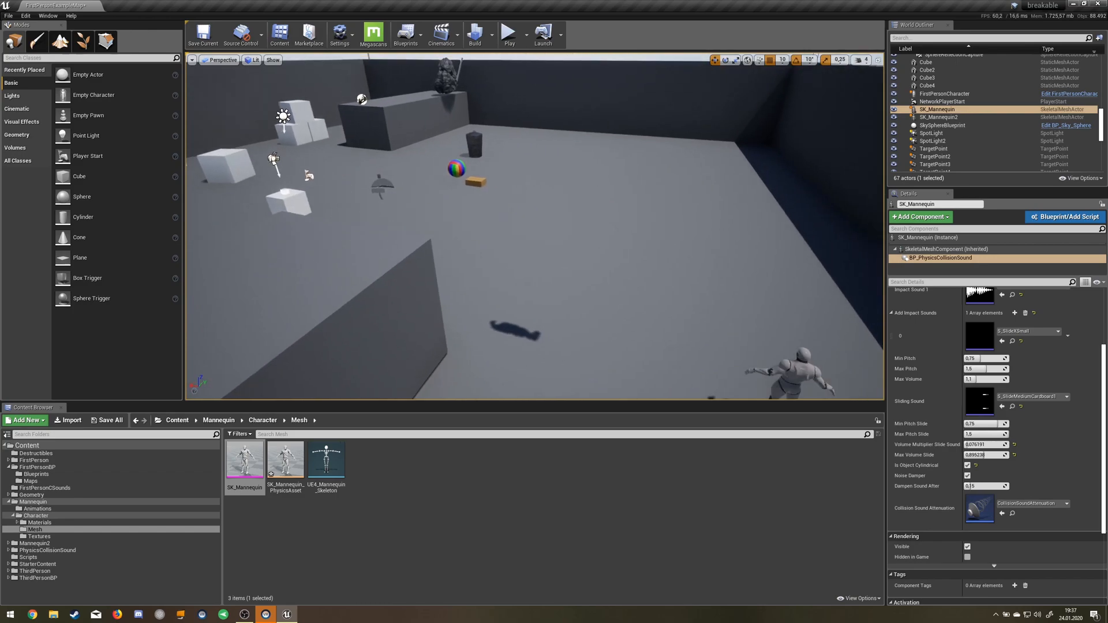
{"action": "right_click_drag", "start_coordinate": [606, 260], "coordinate": [645, 272]}
{"action": "right_click_drag", "start_coordinate": [614, 235], "coordinate": [658, 243]}
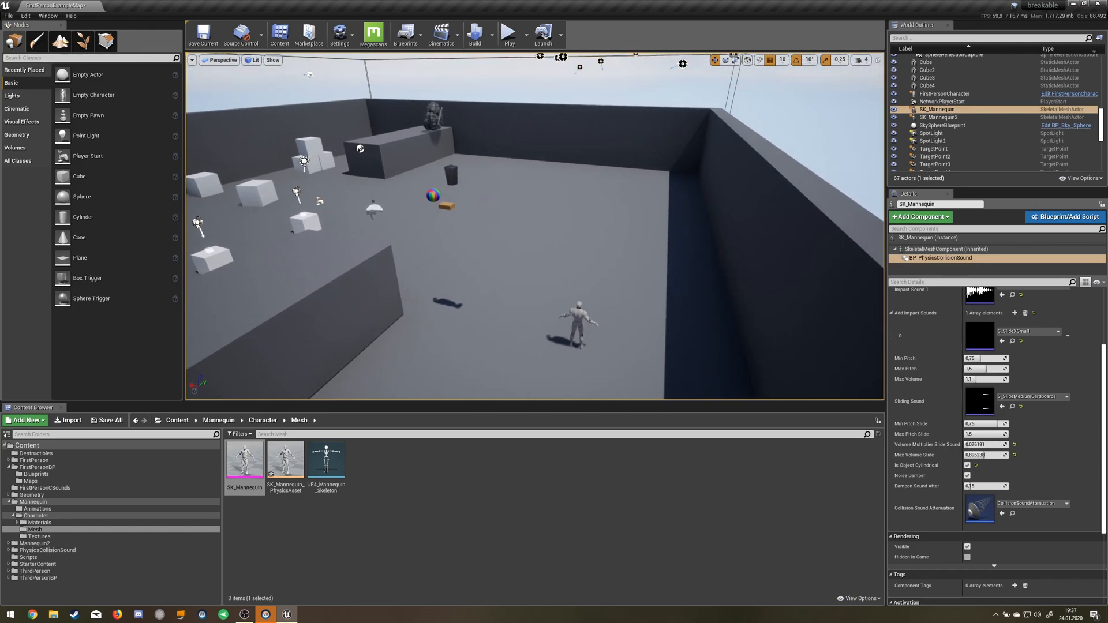